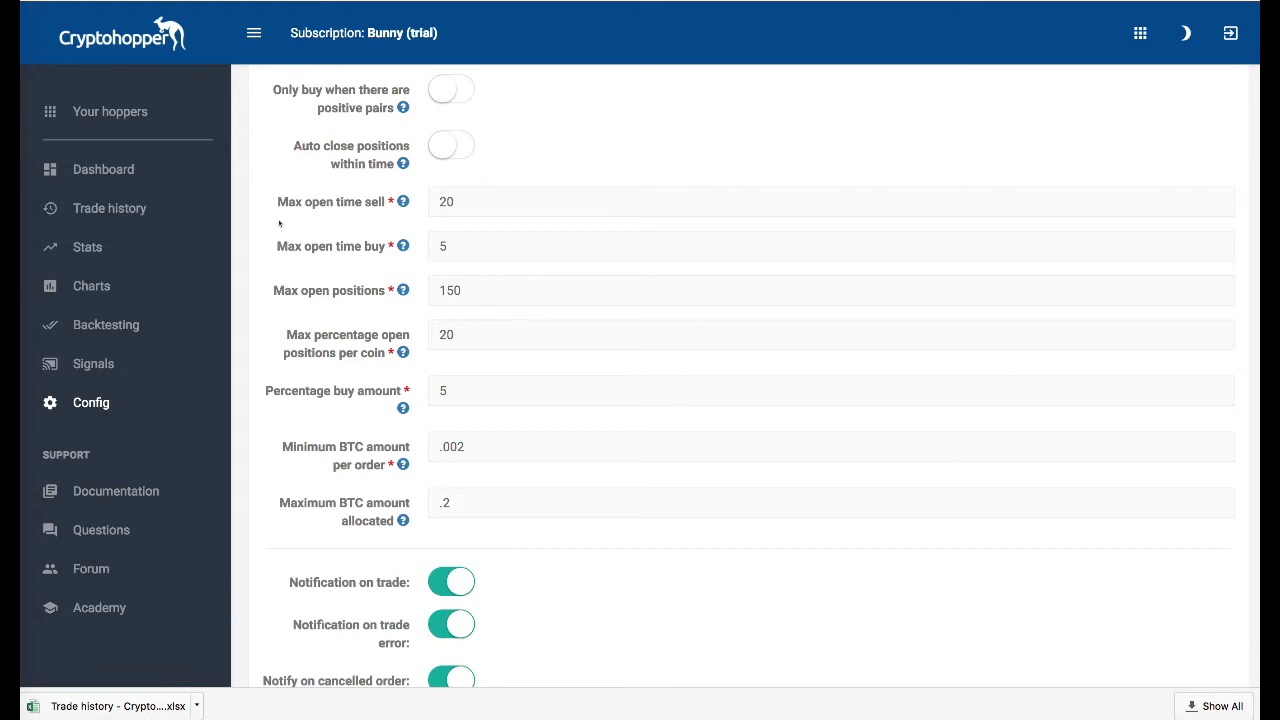
Highlight the Max open positions value, then scroll through the dashboard's open positions.
{"action": "left_click", "coordinate": [465, 286]}
{"action": "left_click", "coordinate": [105, 169]}
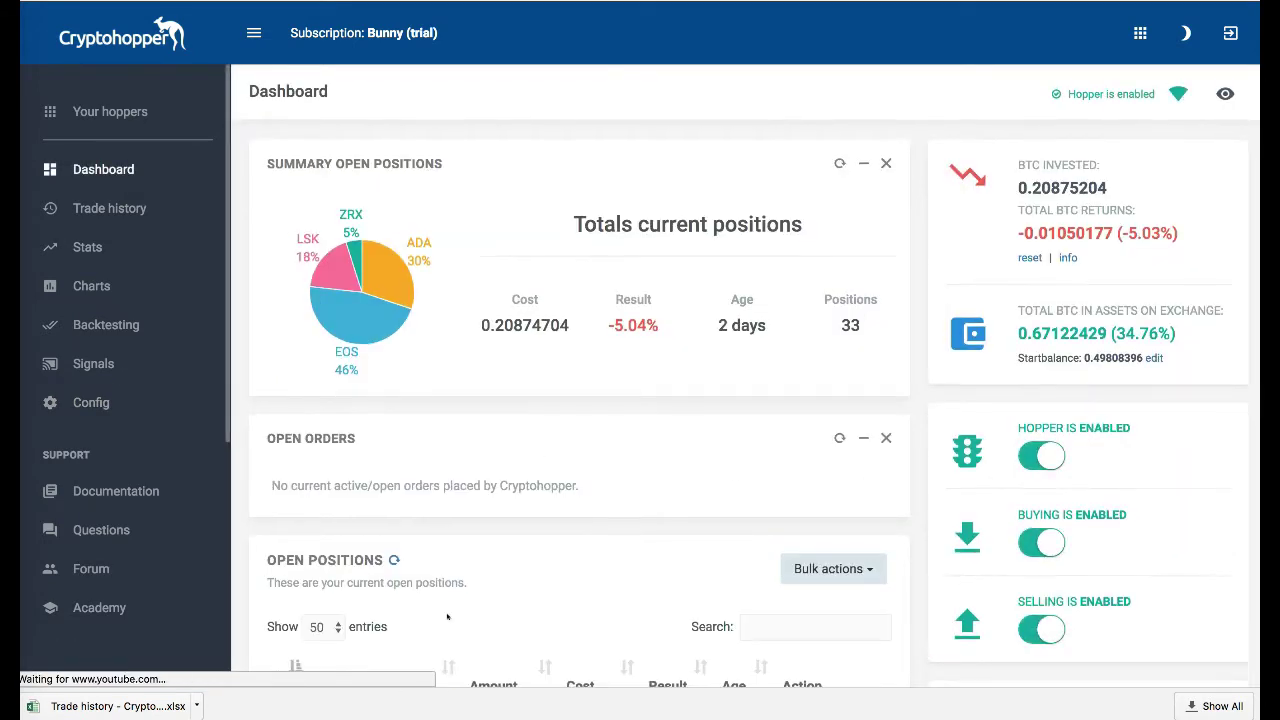
{"action": "scroll", "coordinate": [690, 518], "scroll_direction": "down", "scroll_amount": 1}
{"action": "scroll", "coordinate": [894, 588], "scroll_direction": "down", "scroll_amount": 2}
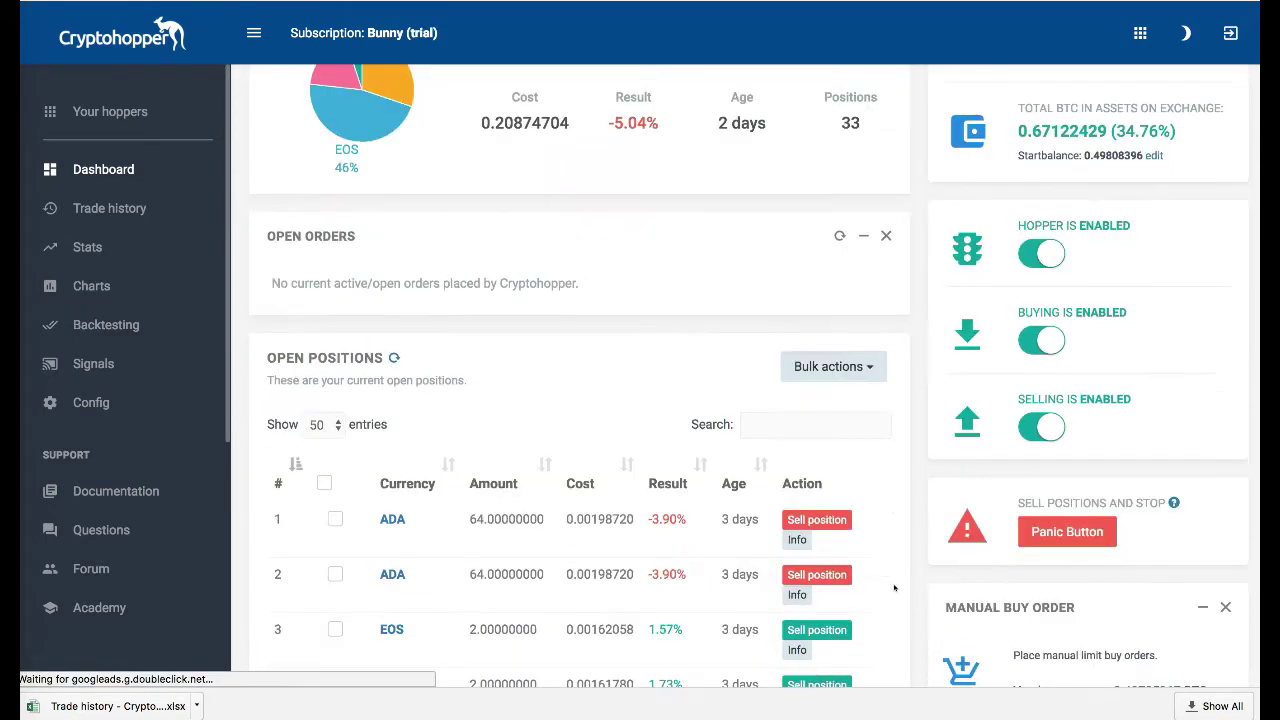
{"action": "scroll", "coordinate": [897, 564], "scroll_direction": "down", "scroll_amount": 2}
{"action": "scroll", "coordinate": [897, 564], "scroll_direction": "down", "scroll_amount": 1}
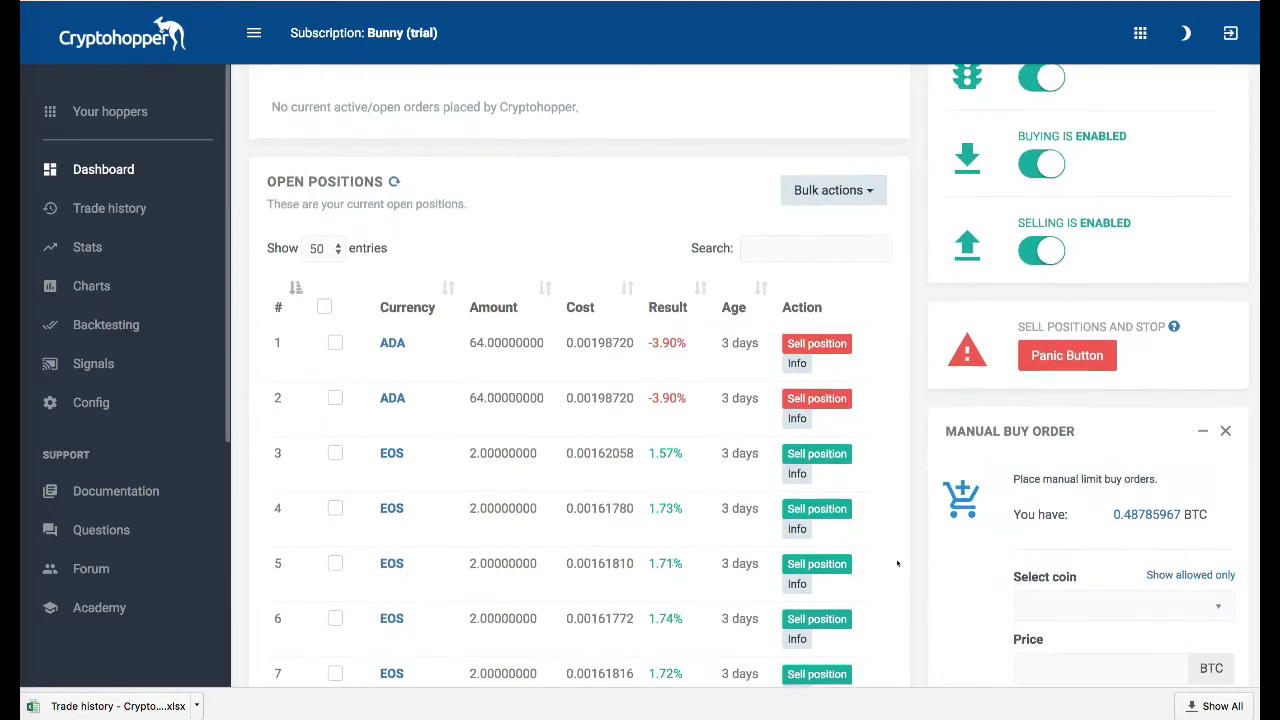
{"action": "scroll", "coordinate": [897, 564], "scroll_direction": "down", "scroll_amount": 2}
{"action": "scroll", "coordinate": [897, 564], "scroll_direction": "down", "scroll_amount": 2}
{"action": "scroll", "coordinate": [897, 564], "scroll_direction": "down", "scroll_amount": 3}
{"action": "scroll", "coordinate": [897, 564], "scroll_direction": "down", "scroll_amount": 2}
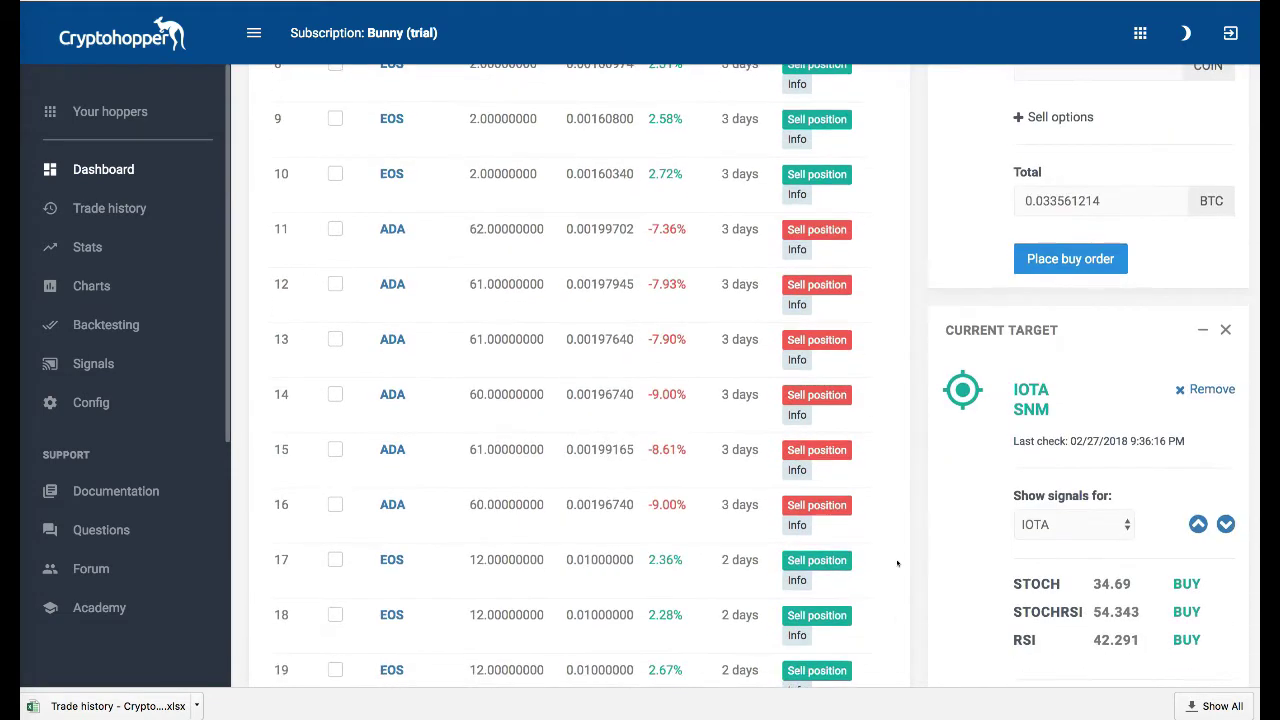
{"action": "scroll", "coordinate": [897, 564], "scroll_direction": "down", "scroll_amount": 2}
{"action": "scroll", "coordinate": [897, 564], "scroll_direction": "down", "scroll_amount": 2}
{"action": "scroll", "coordinate": [897, 564], "scroll_direction": "down", "scroll_amount": 2}
{"action": "scroll", "coordinate": [890, 560], "scroll_direction": "down", "scroll_amount": 1}
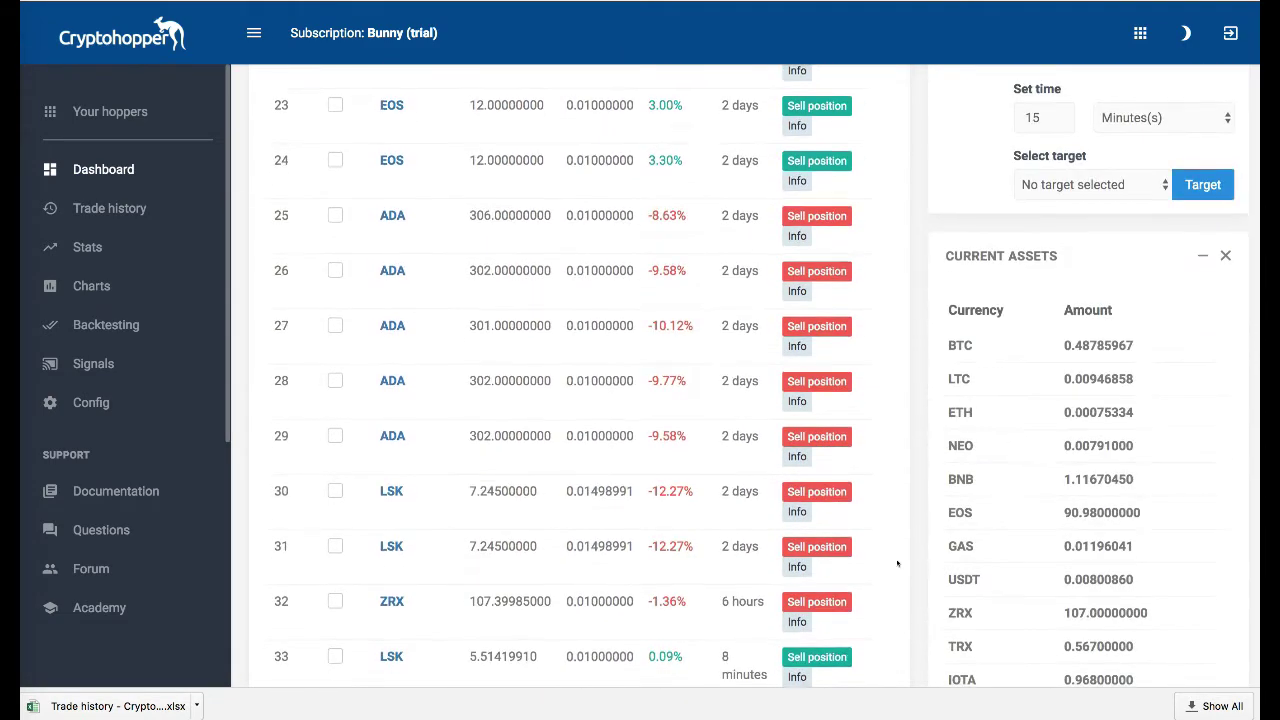
{"action": "scroll", "coordinate": [870, 550], "scroll_direction": "down", "scroll_amount": 2}
{"action": "scroll", "coordinate": [852, 540], "scroll_direction": "down", "scroll_amount": 1}
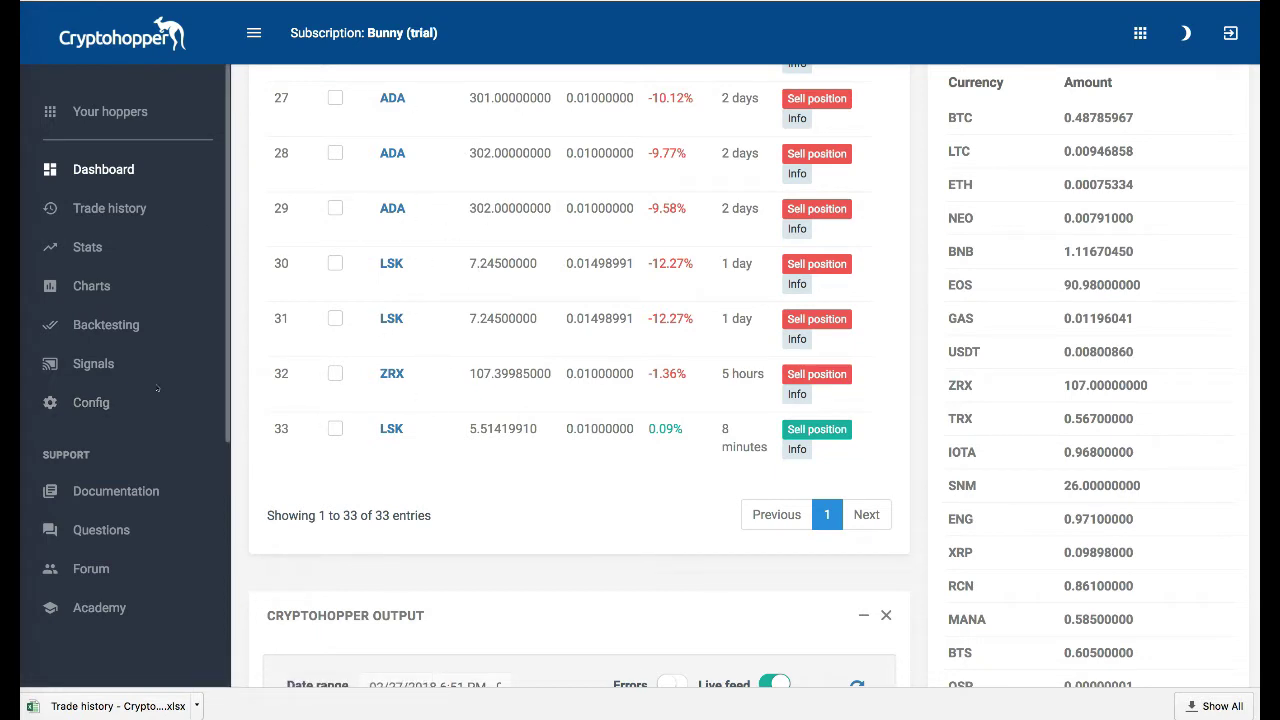
Back in the hopper configuration, change Max open positions to 50.
{"action": "left_click", "coordinate": [85, 402]}
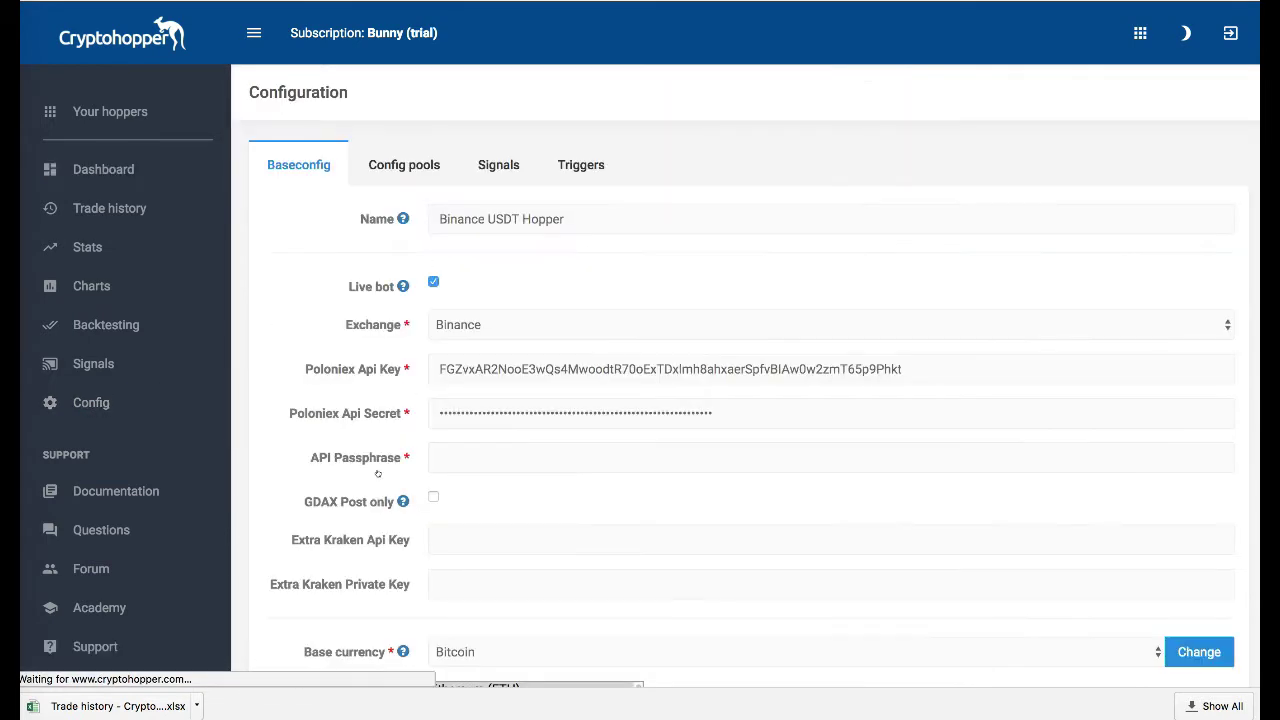
{"action": "scroll", "coordinate": [700, 600], "scroll_direction": "down", "scroll_amount": 3}
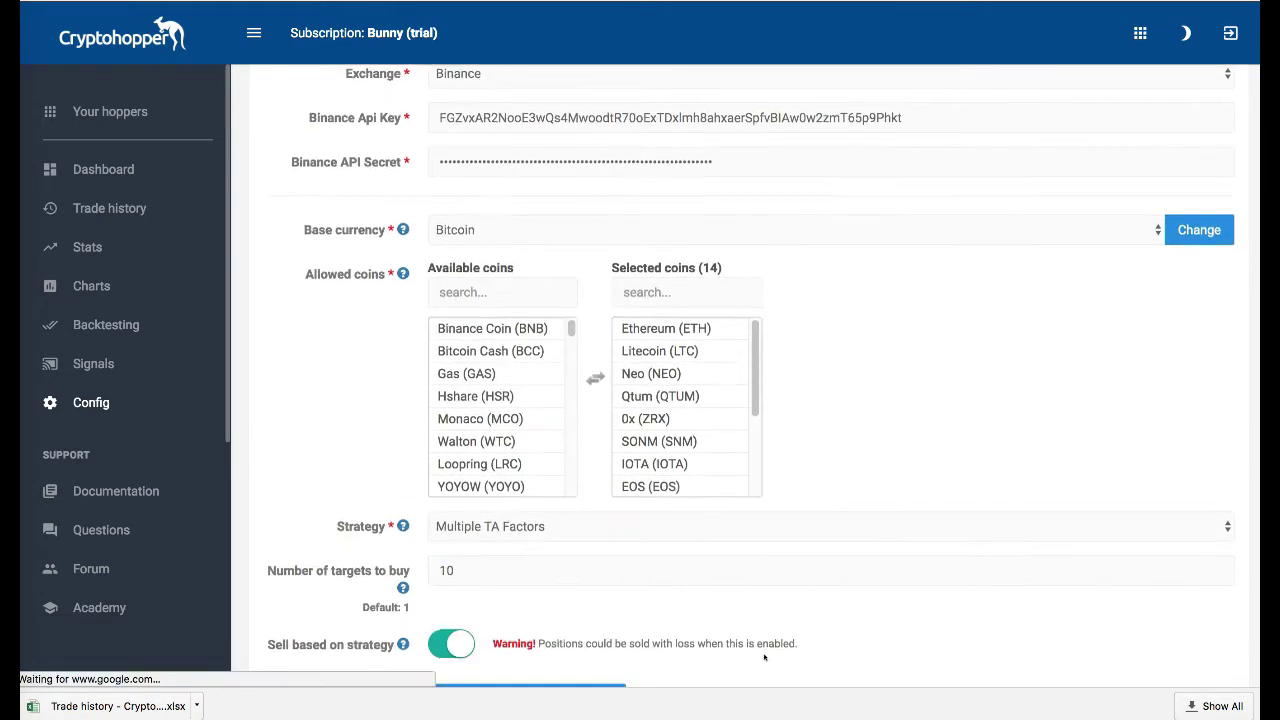
{"action": "scroll", "coordinate": [764, 652], "scroll_direction": "down", "scroll_amount": 2}
{"action": "scroll", "coordinate": [764, 652], "scroll_direction": "down", "scroll_amount": 2}
{"action": "scroll", "coordinate": [764, 652], "scroll_direction": "down", "scroll_amount": 3}
{"action": "scroll", "coordinate": [764, 655], "scroll_direction": "up", "scroll_amount": 1}
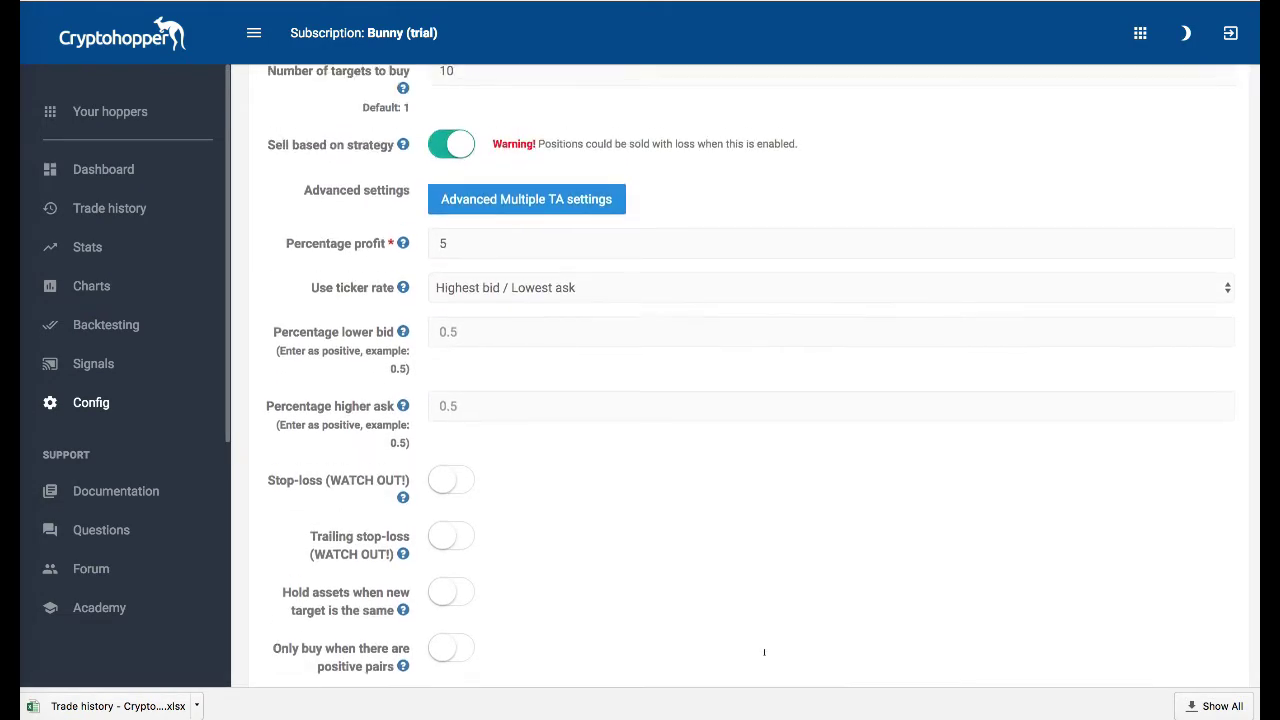
{"action": "scroll", "coordinate": [764, 657], "scroll_direction": "up", "scroll_amount": 1}
{"action": "scroll", "coordinate": [764, 657], "scroll_direction": "up", "scroll_amount": 1}
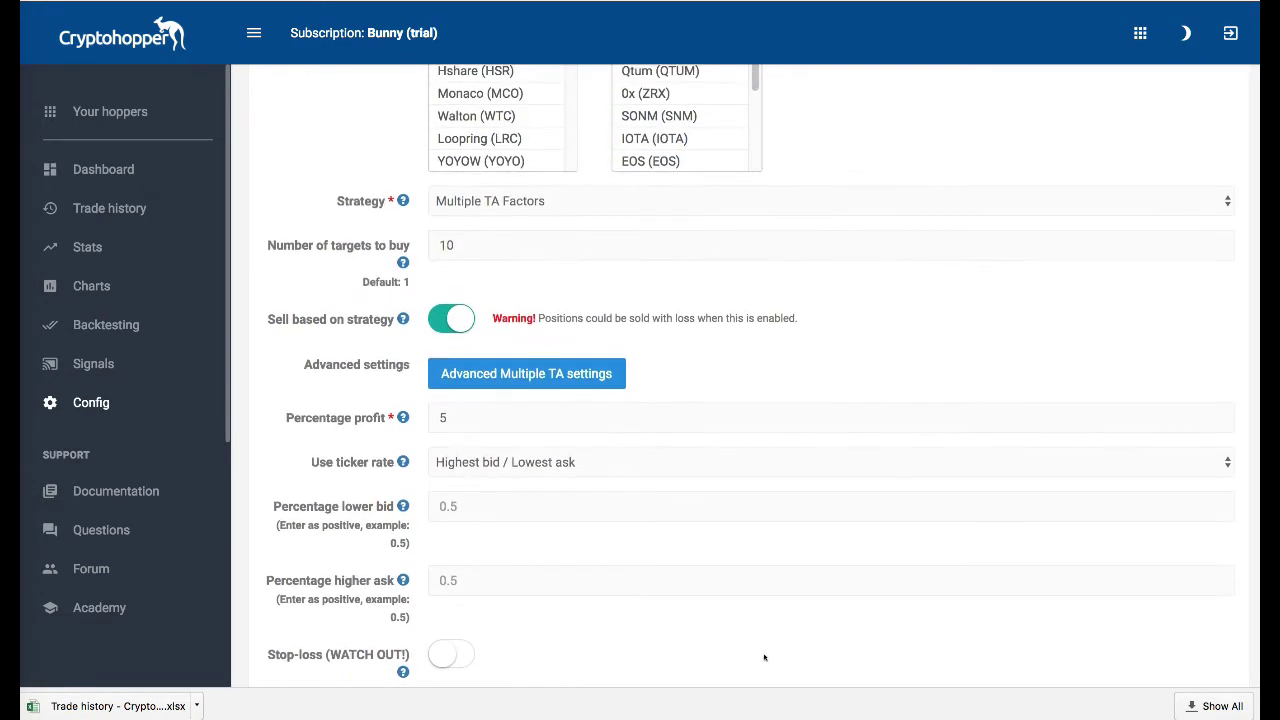
{"action": "scroll", "coordinate": [764, 657], "scroll_direction": "down", "scroll_amount": 1}
{"action": "scroll", "coordinate": [764, 657], "scroll_direction": "down", "scroll_amount": 2}
{"action": "scroll", "coordinate": [764, 657], "scroll_direction": "down", "scroll_amount": 1}
{"action": "scroll", "coordinate": [764, 657], "scroll_direction": "down", "scroll_amount": 2}
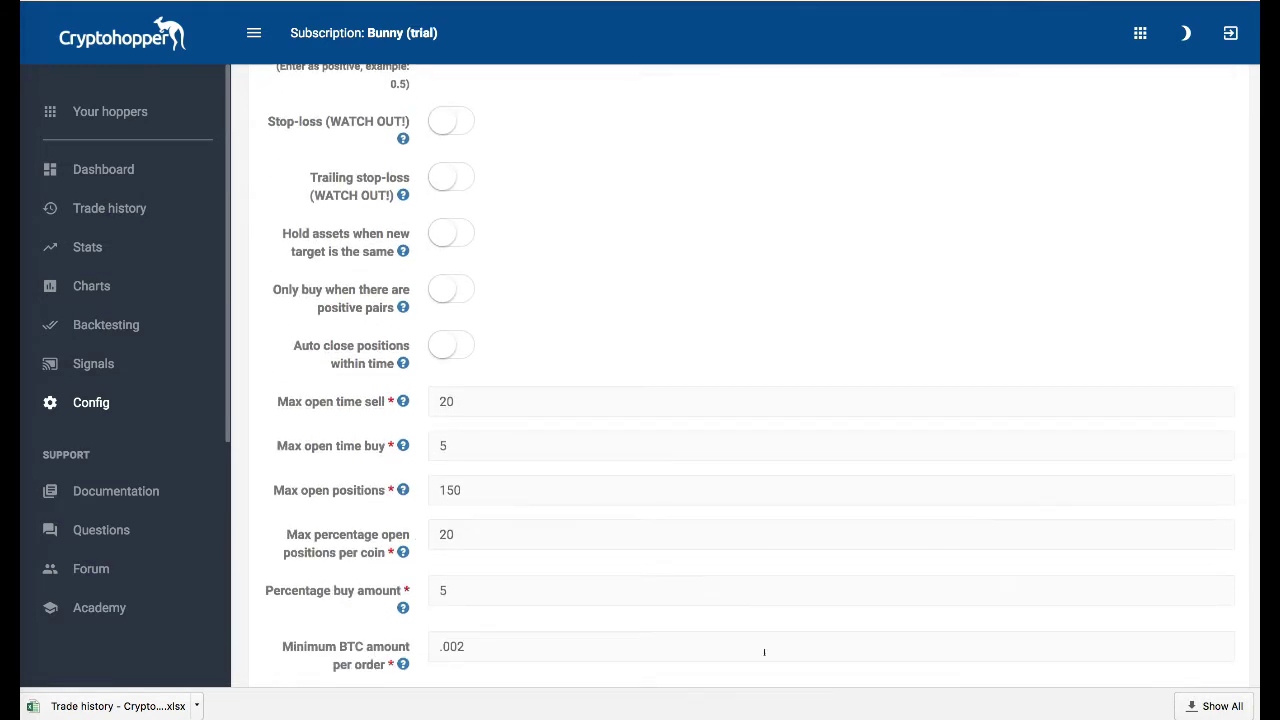
{"action": "scroll", "coordinate": [764, 657], "scroll_direction": "down", "scroll_amount": 1}
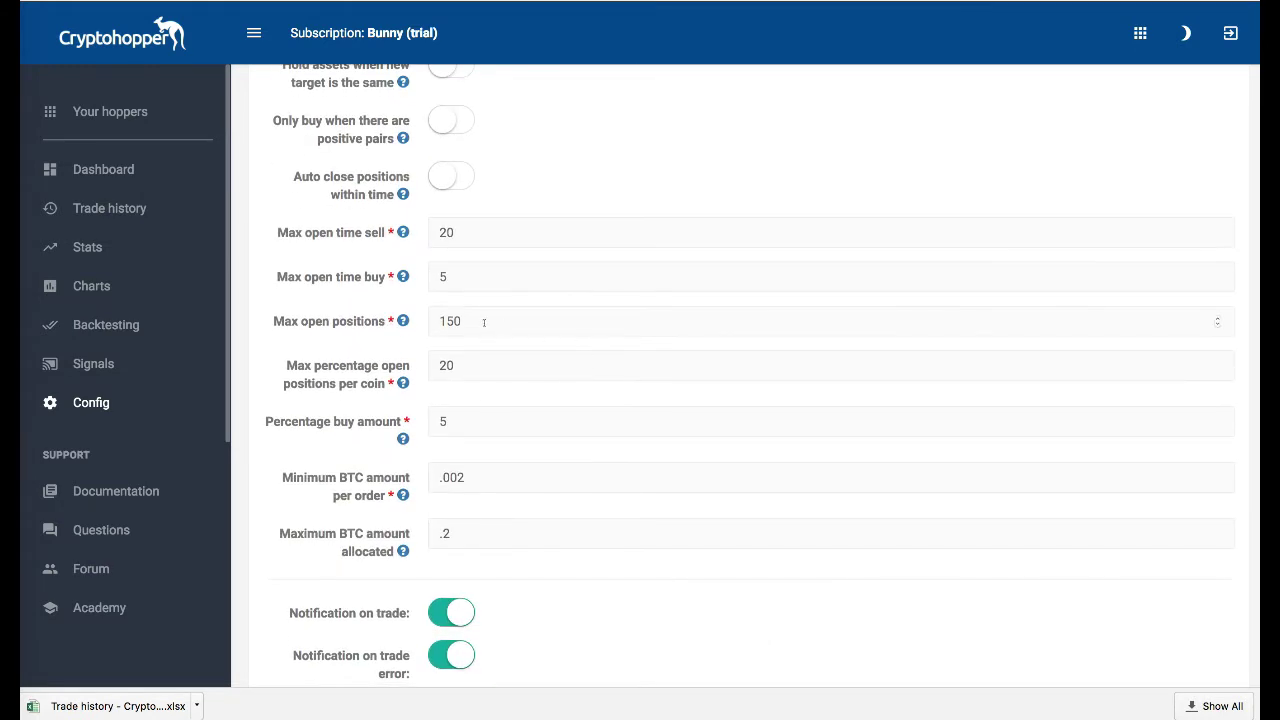
{"action": "left_click", "coordinate": [480, 320]}
{"action": "key", "text": "BackSpace"}
{"action": "key", "text": "BackSpace"}
{"action": "type", "text": "50"}
Set the per-coin open positions percentage to 20.
{"action": "scroll", "coordinate": [450, 370], "scroll_direction": "down", "scroll_amount": 2}
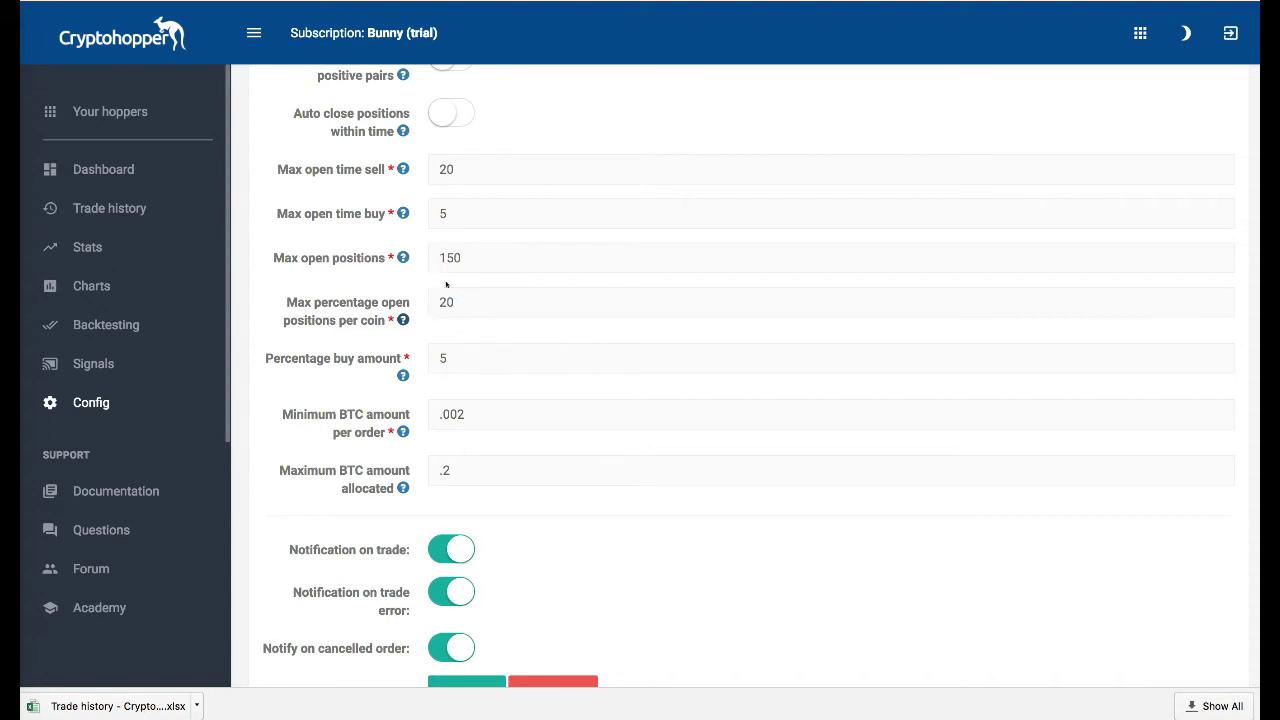
{"action": "mouse_move", "coordinate": [830, 365]}
{"action": "left_click", "coordinate": [455, 299]}
{"action": "type", "text": "1"}
{"action": "key", "text": "BackSpace"}
{"action": "type", "text": "20"}
Select the Percentage buy amount setting, then compare it against the dashboard's open positions.
{"action": "scroll", "coordinate": [498, 358], "scroll_direction": "down", "scroll_amount": 1}
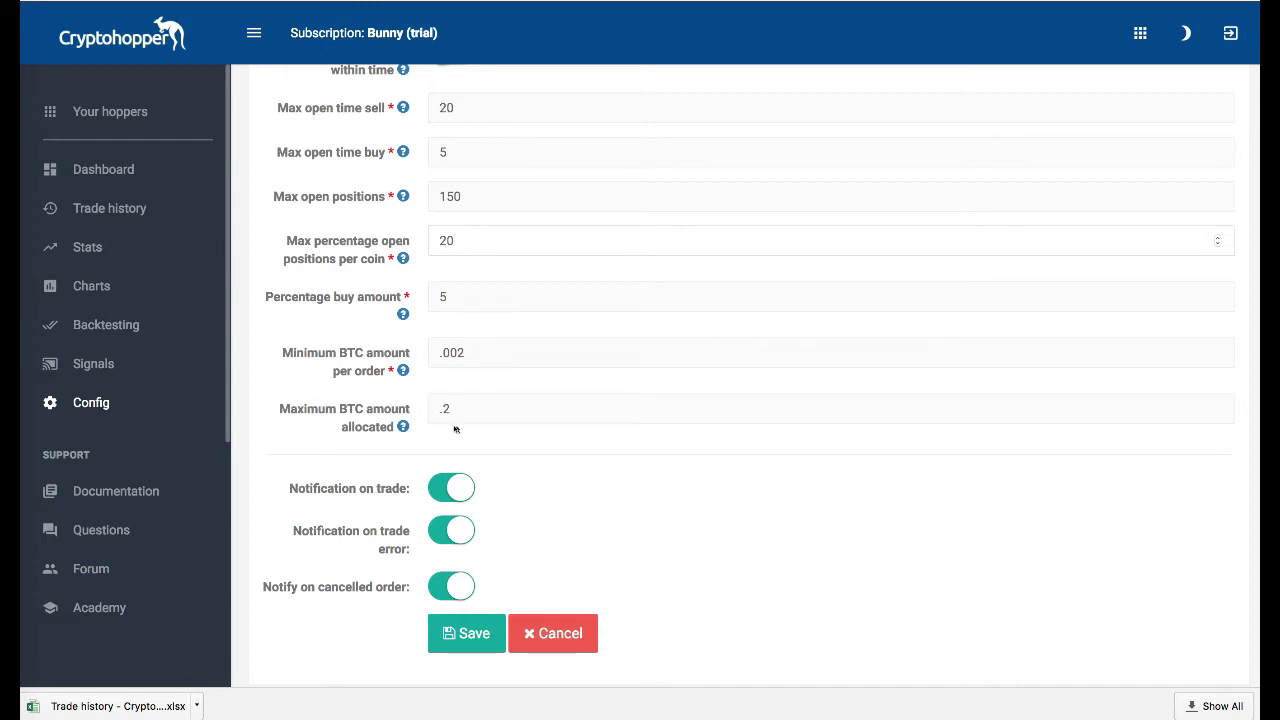
{"action": "left_click", "coordinate": [459, 296]}
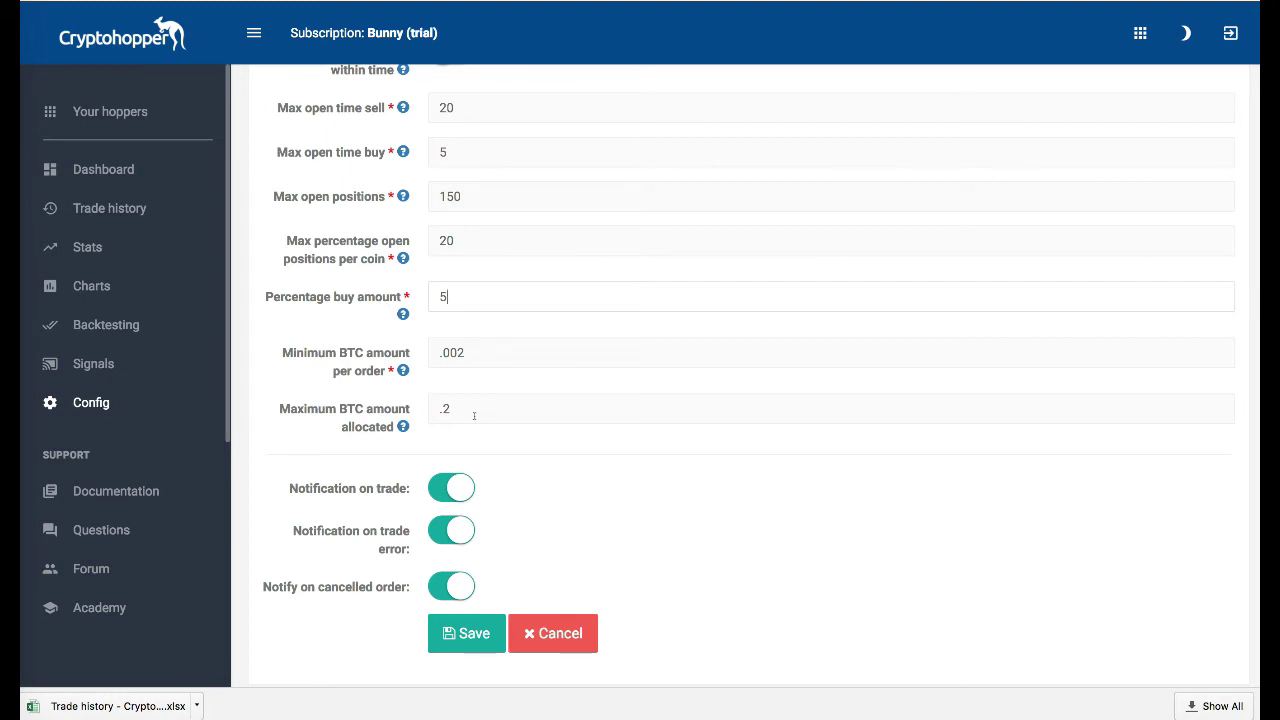
{"action": "left_click", "coordinate": [111, 170]}
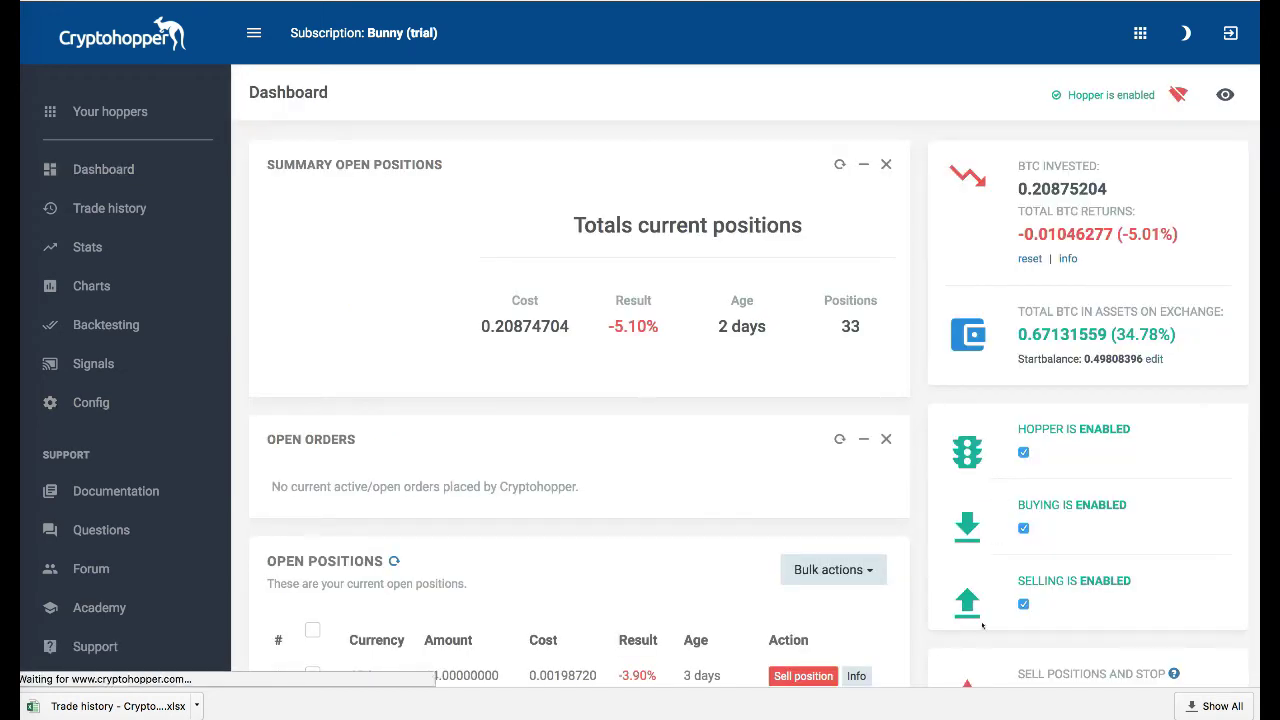
{"action": "scroll", "coordinate": [982, 625], "scroll_direction": "down", "scroll_amount": 3}
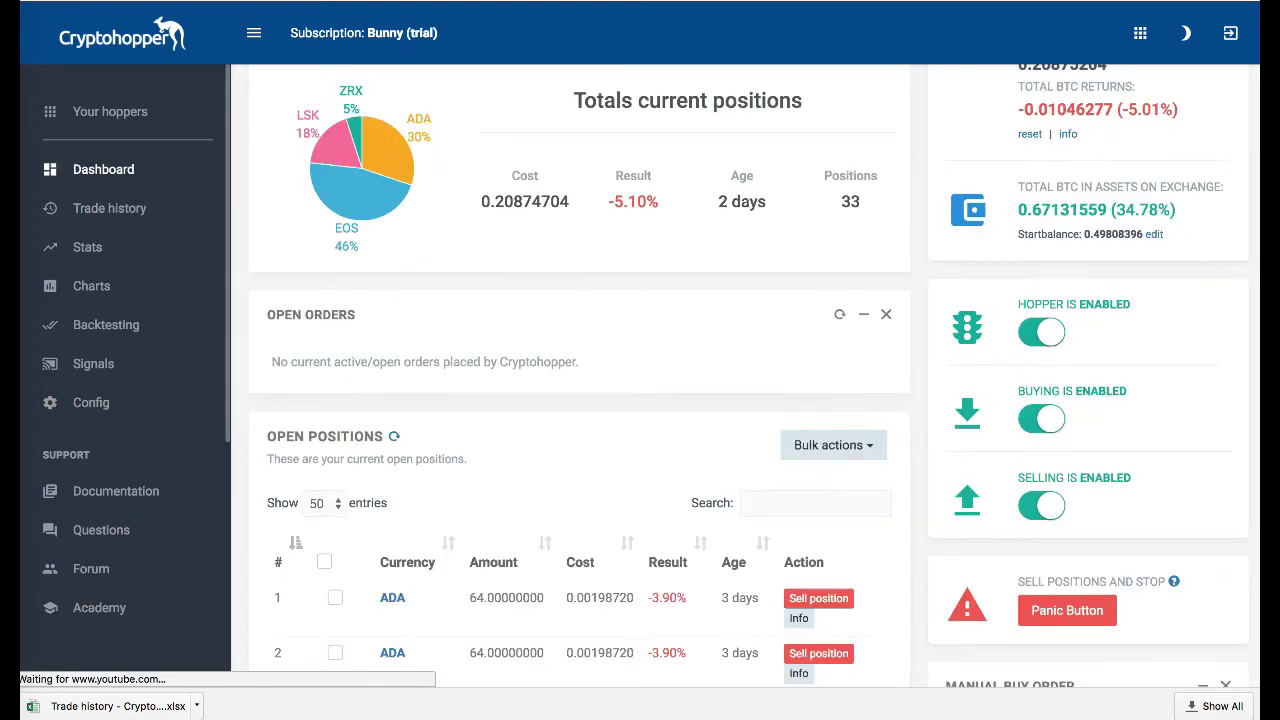
{"action": "scroll", "coordinate": [580, 380], "scroll_direction": "down", "scroll_amount": 2}
{"action": "scroll", "coordinate": [580, 380], "scroll_direction": "down", "scroll_amount": 3}
{"action": "scroll", "coordinate": [580, 380], "scroll_direction": "down", "scroll_amount": 3}
{"action": "scroll", "coordinate": [580, 380], "scroll_direction": "down", "scroll_amount": 8}
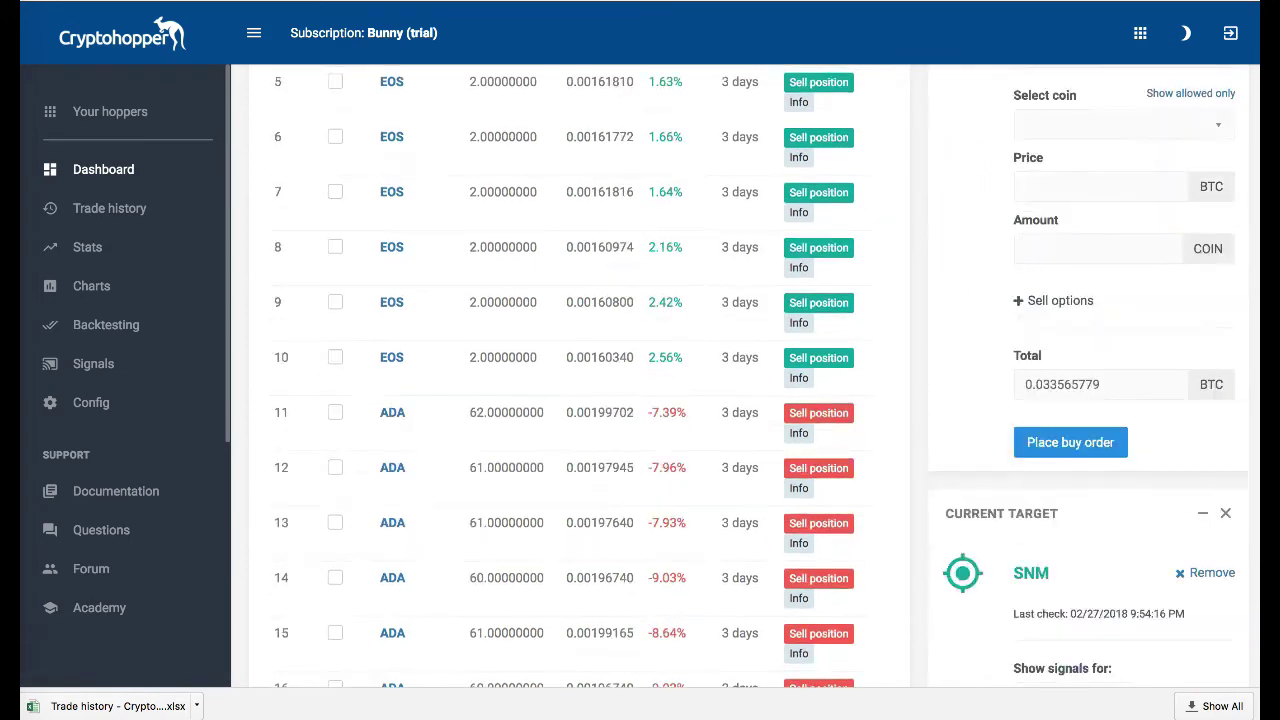
{"action": "scroll", "coordinate": [580, 380], "scroll_direction": "down", "scroll_amount": 5}
{"action": "scroll", "coordinate": [580, 380], "scroll_direction": "down", "scroll_amount": 2}
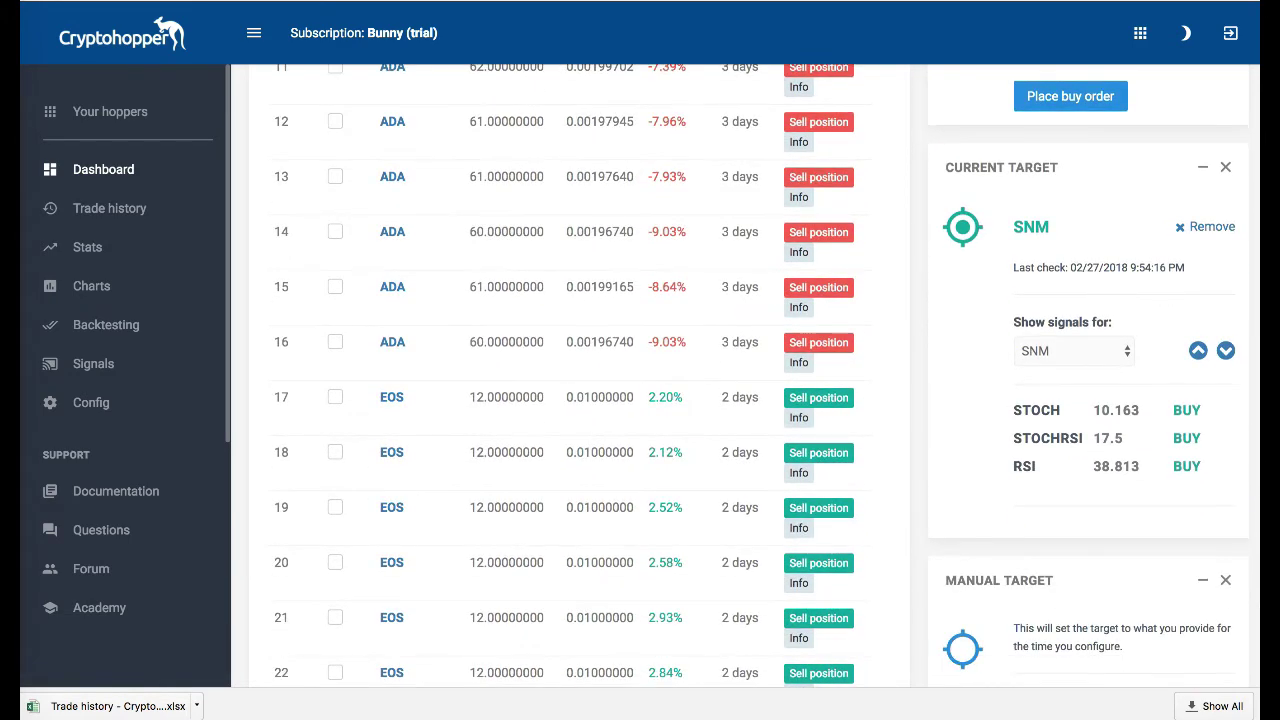
{"action": "scroll", "coordinate": [580, 380], "scroll_direction": "down", "scroll_amount": 1}
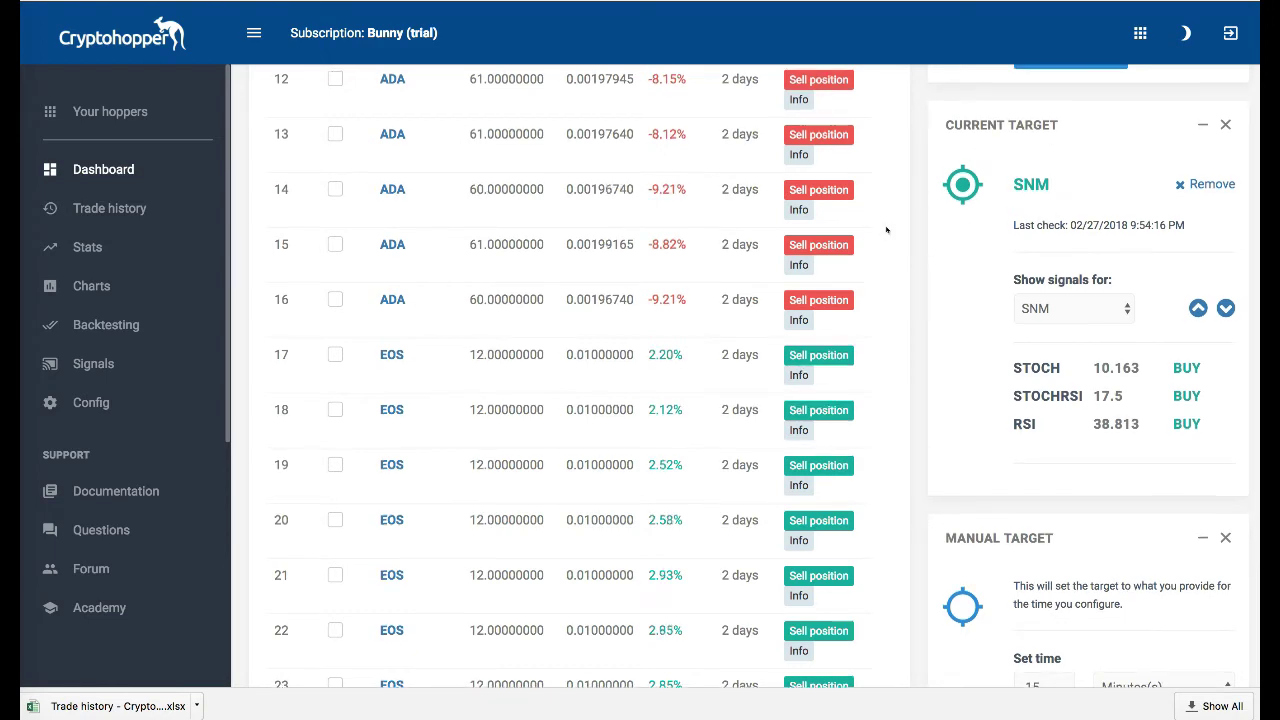
{"action": "scroll", "coordinate": [886, 230], "scroll_direction": "up", "scroll_amount": 3}
{"action": "scroll", "coordinate": [886, 230], "scroll_direction": "up", "scroll_amount": 3}
{"action": "scroll", "coordinate": [886, 230], "scroll_direction": "up", "scroll_amount": 5}
{"action": "scroll", "coordinate": [886, 230], "scroll_direction": "up", "scroll_amount": 5}
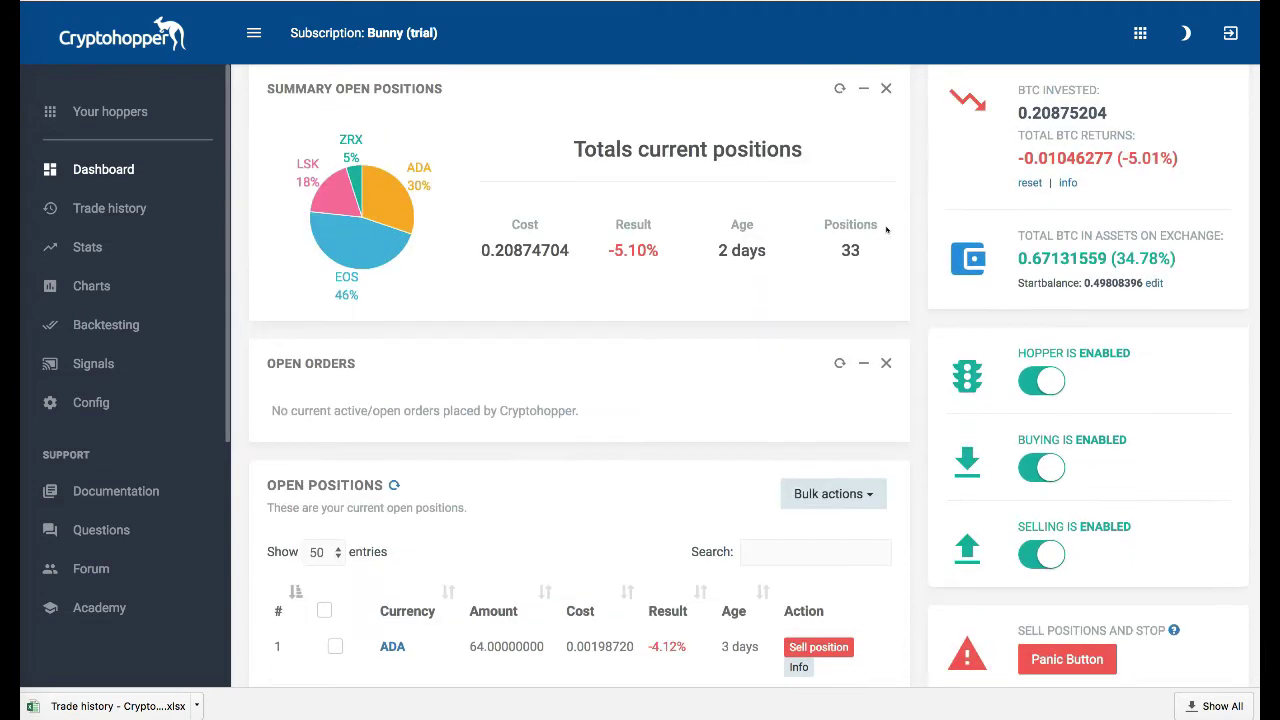
{"action": "scroll", "coordinate": [886, 230], "scroll_direction": "up", "scroll_amount": 2}
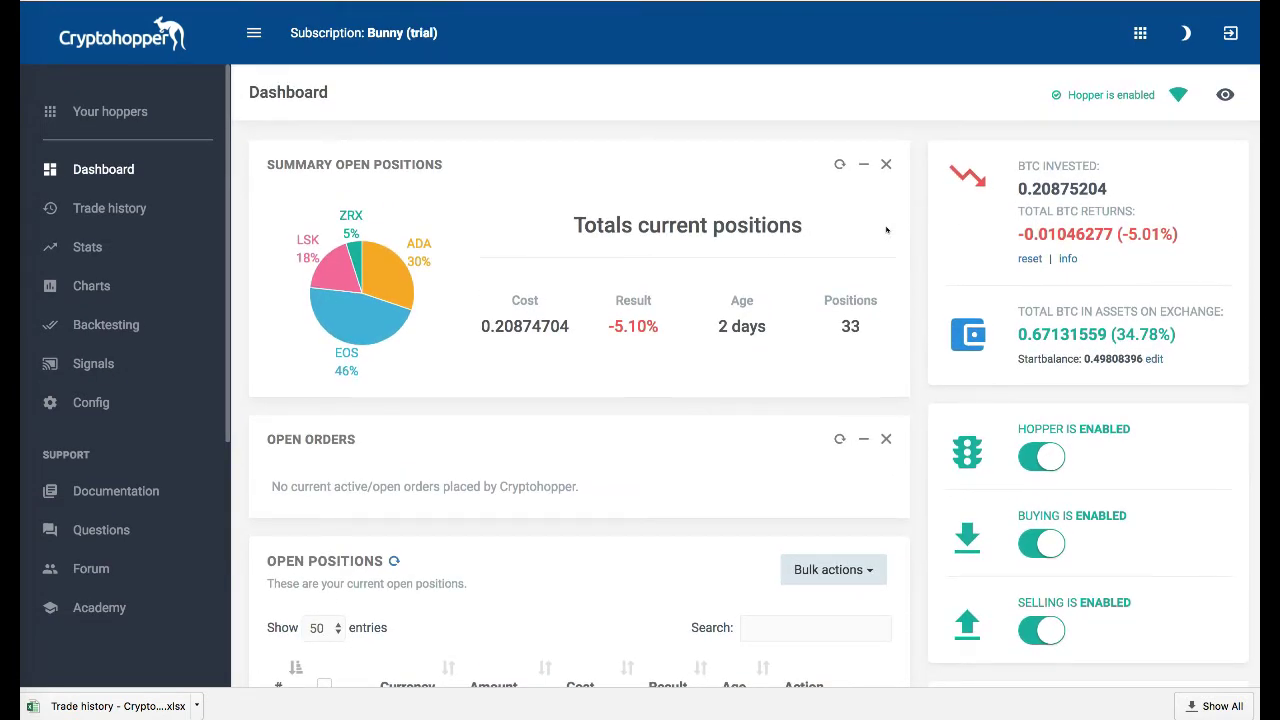
{"action": "scroll", "coordinate": [886, 230], "scroll_direction": "down", "scroll_amount": 1}
{"action": "scroll", "coordinate": [886, 230], "scroll_direction": "down", "scroll_amount": 4}
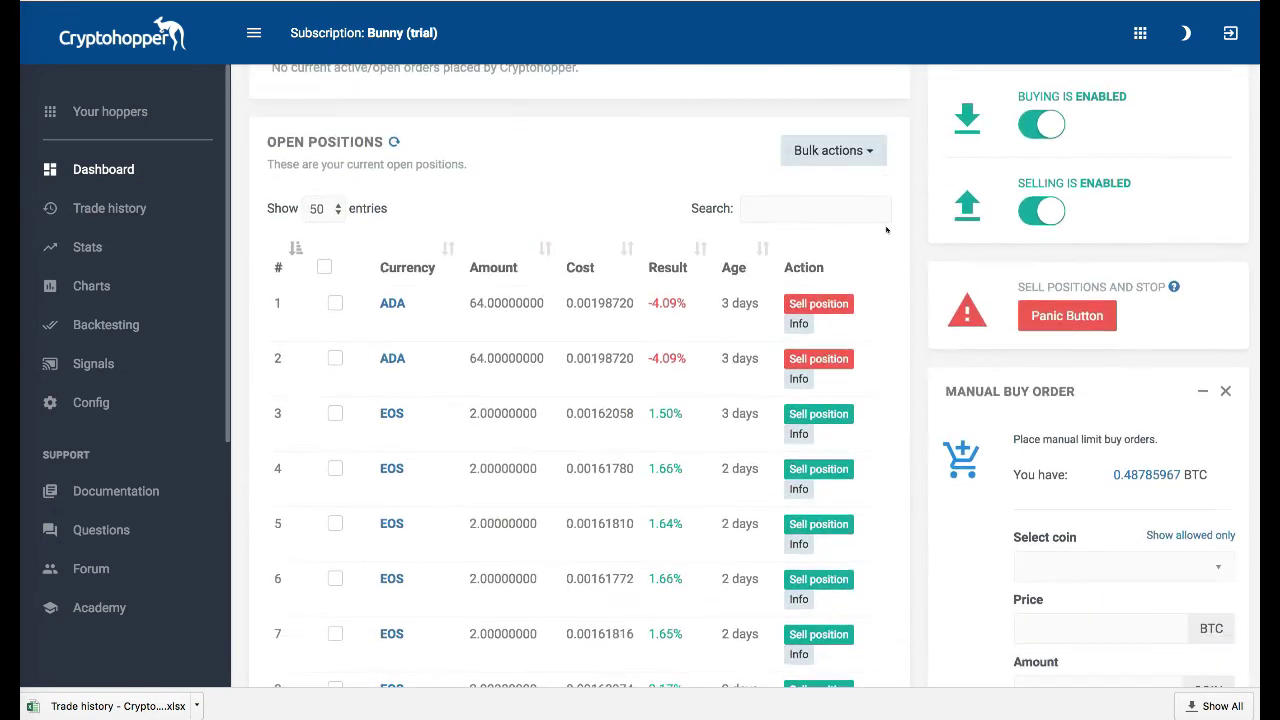
{"action": "scroll", "coordinate": [886, 230], "scroll_direction": "down", "scroll_amount": 5}
{"action": "scroll", "coordinate": [886, 230], "scroll_direction": "down", "scroll_amount": 3}
{"action": "scroll", "coordinate": [886, 230], "scroll_direction": "down", "scroll_amount": 2}
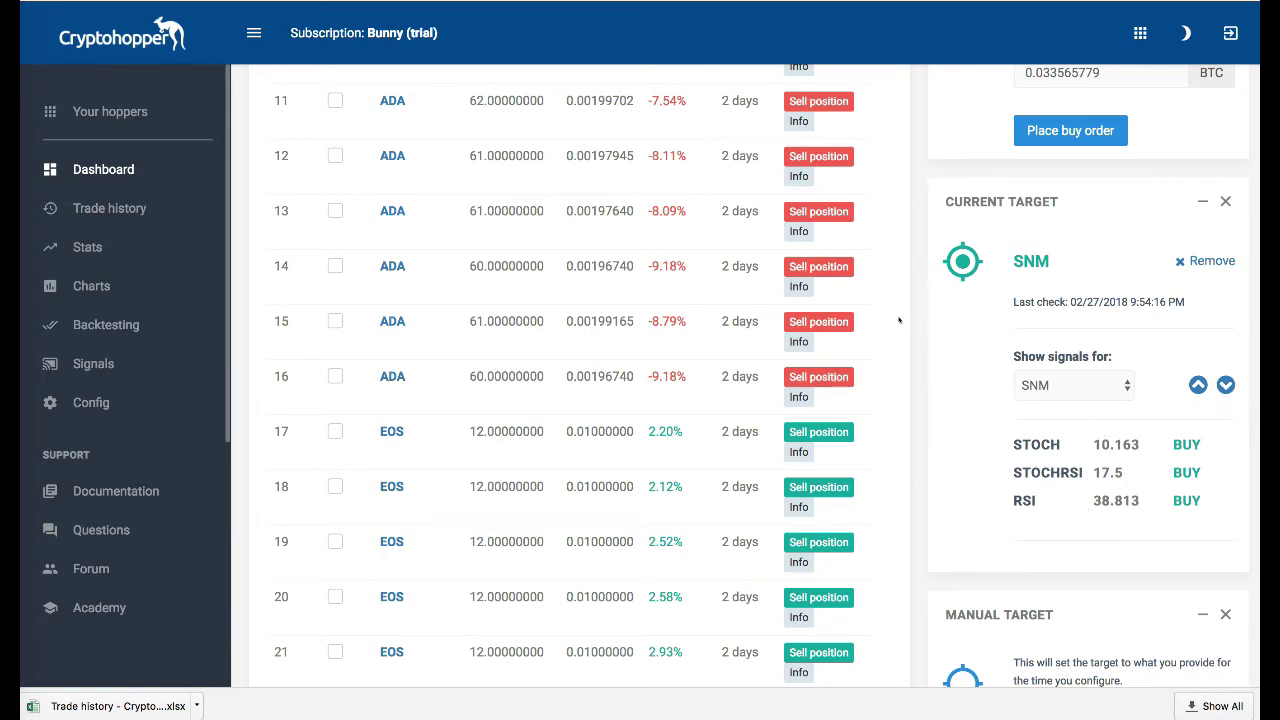
{"action": "scroll", "coordinate": [899, 320], "scroll_direction": "up", "scroll_amount": 1}
{"action": "scroll", "coordinate": [899, 320], "scroll_direction": "up", "scroll_amount": 3}
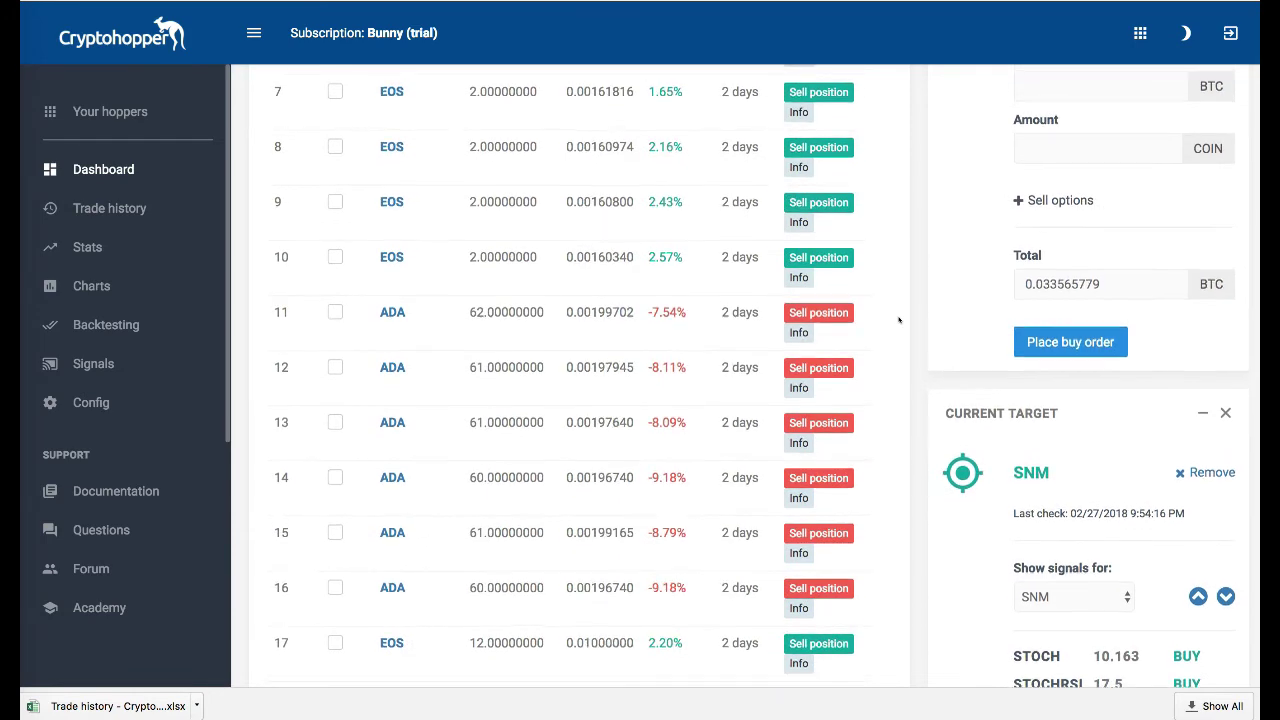
{"action": "scroll", "coordinate": [899, 320], "scroll_direction": "up", "scroll_amount": 3}
{"action": "scroll", "coordinate": [899, 320], "scroll_direction": "up", "scroll_amount": 3}
{"action": "scroll", "coordinate": [899, 320], "scroll_direction": "up", "scroll_amount": 2}
{"action": "scroll", "coordinate": [899, 320], "scroll_direction": "up", "scroll_amount": 1}
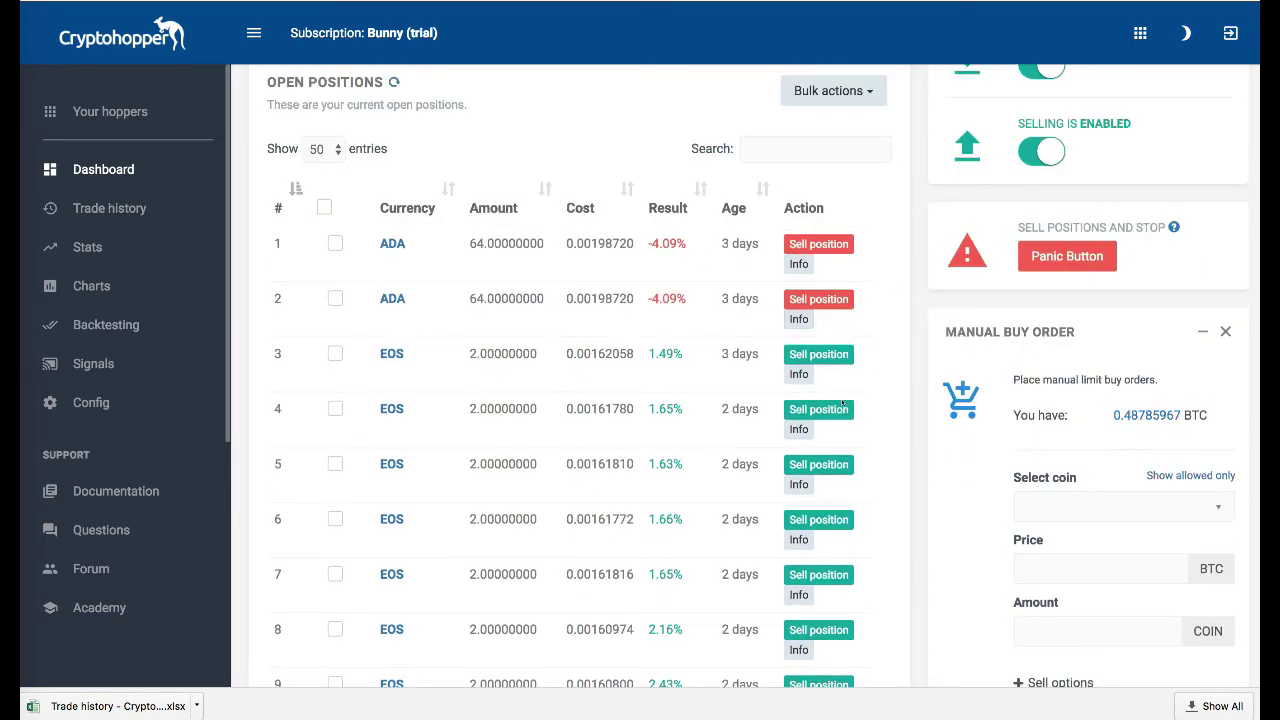
{"action": "scroll", "coordinate": [903, 317], "scroll_direction": "up", "scroll_amount": 1}
{"action": "scroll", "coordinate": [903, 317], "scroll_direction": "up", "scroll_amount": 3}
{"action": "scroll", "coordinate": [900, 316], "scroll_direction": "up", "scroll_amount": 1}
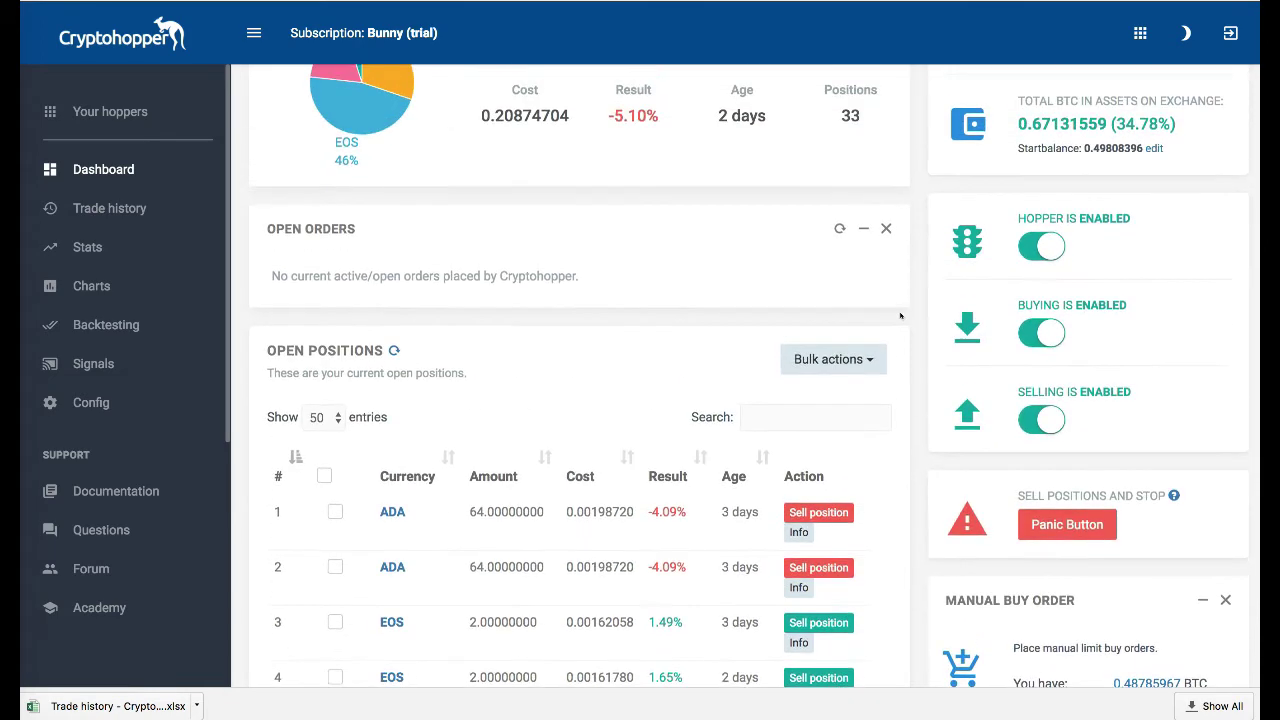
{"action": "scroll", "coordinate": [900, 316], "scroll_direction": "up", "scroll_amount": 1}
{"action": "scroll", "coordinate": [900, 316], "scroll_direction": "down", "scroll_amount": 3}
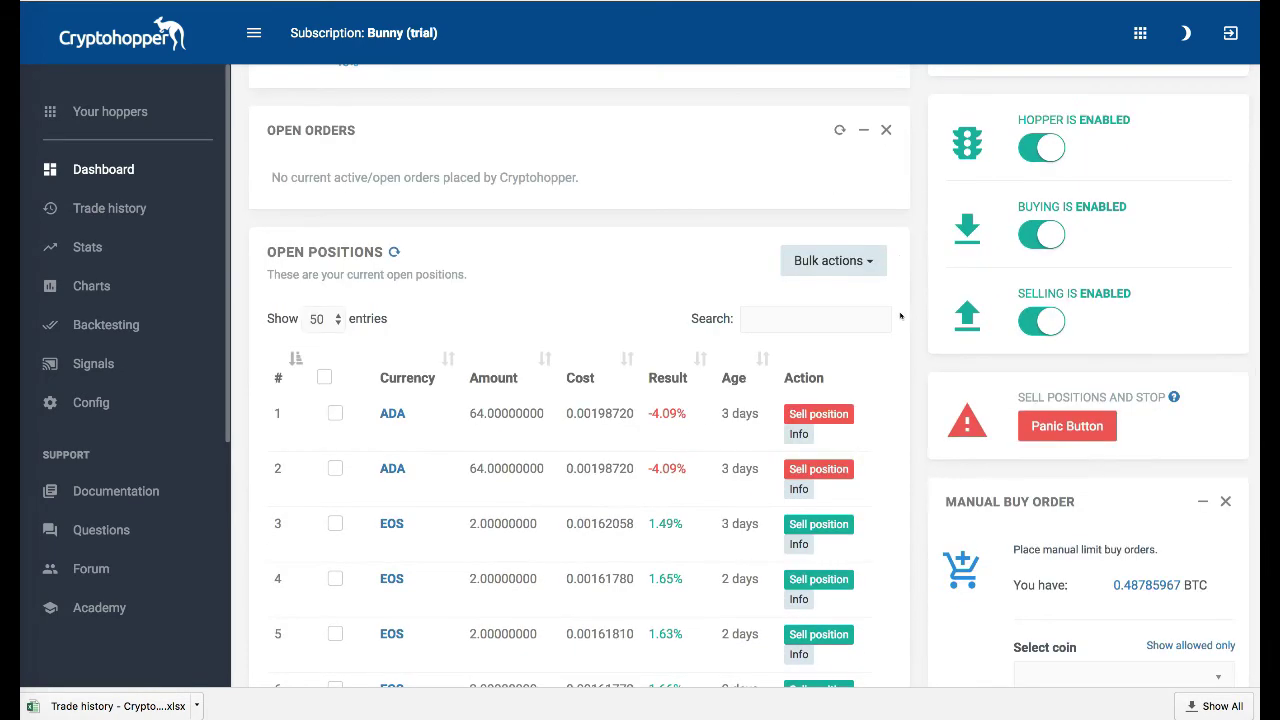
{"action": "scroll", "coordinate": [900, 316], "scroll_direction": "down", "scroll_amount": 3}
{"action": "scroll", "coordinate": [900, 316], "scroll_direction": "down", "scroll_amount": 1}
{"action": "scroll", "coordinate": [900, 316], "scroll_direction": "down", "scroll_amount": 1}
{"action": "scroll", "coordinate": [900, 316], "scroll_direction": "up", "scroll_amount": 1}
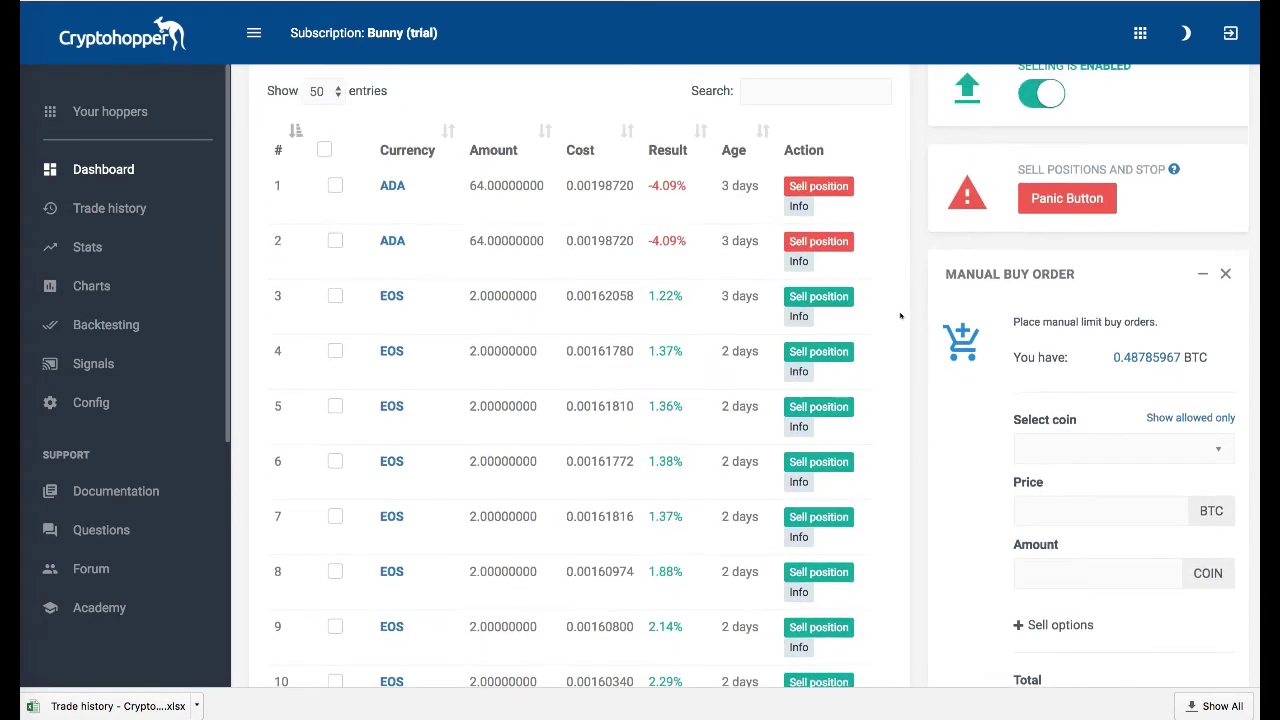
{"action": "scroll", "coordinate": [900, 316], "scroll_direction": "down", "scroll_amount": 1}
{"action": "scroll", "coordinate": [900, 316], "scroll_direction": "down", "scroll_amount": 5}
{"action": "scroll", "coordinate": [900, 316], "scroll_direction": "down", "scroll_amount": 3}
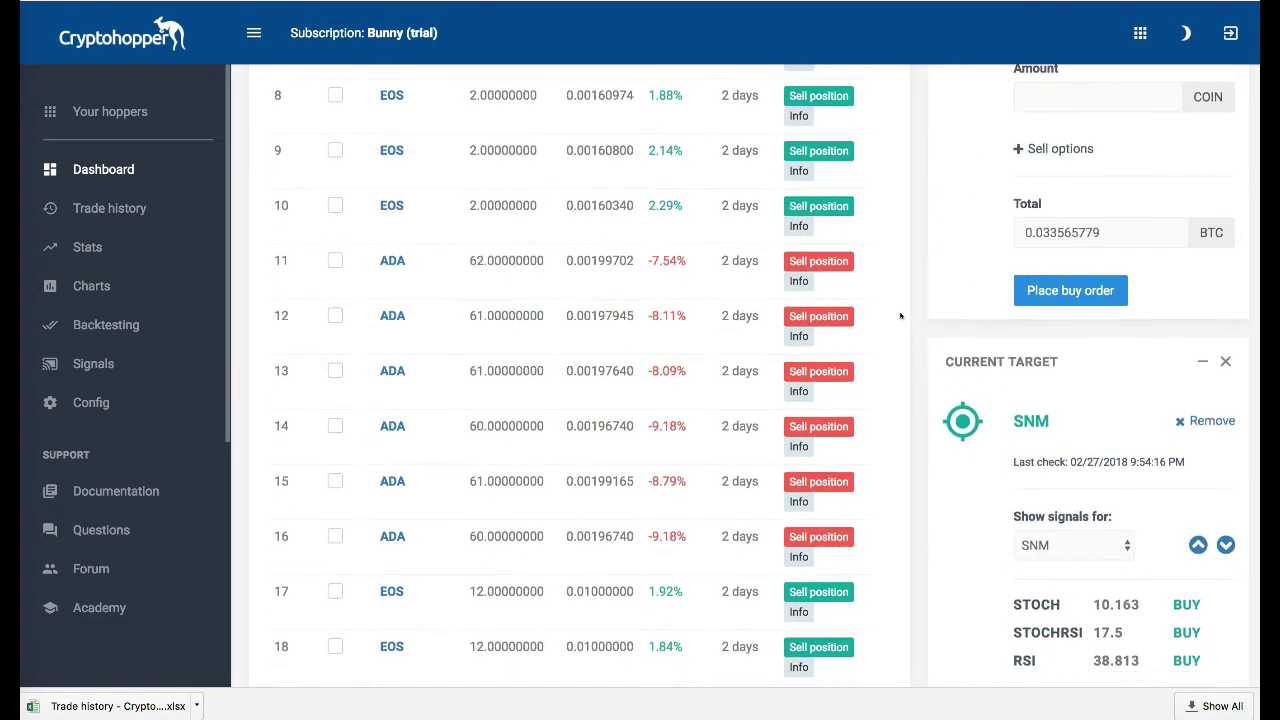
{"action": "scroll", "coordinate": [900, 316], "scroll_direction": "down", "scroll_amount": 2}
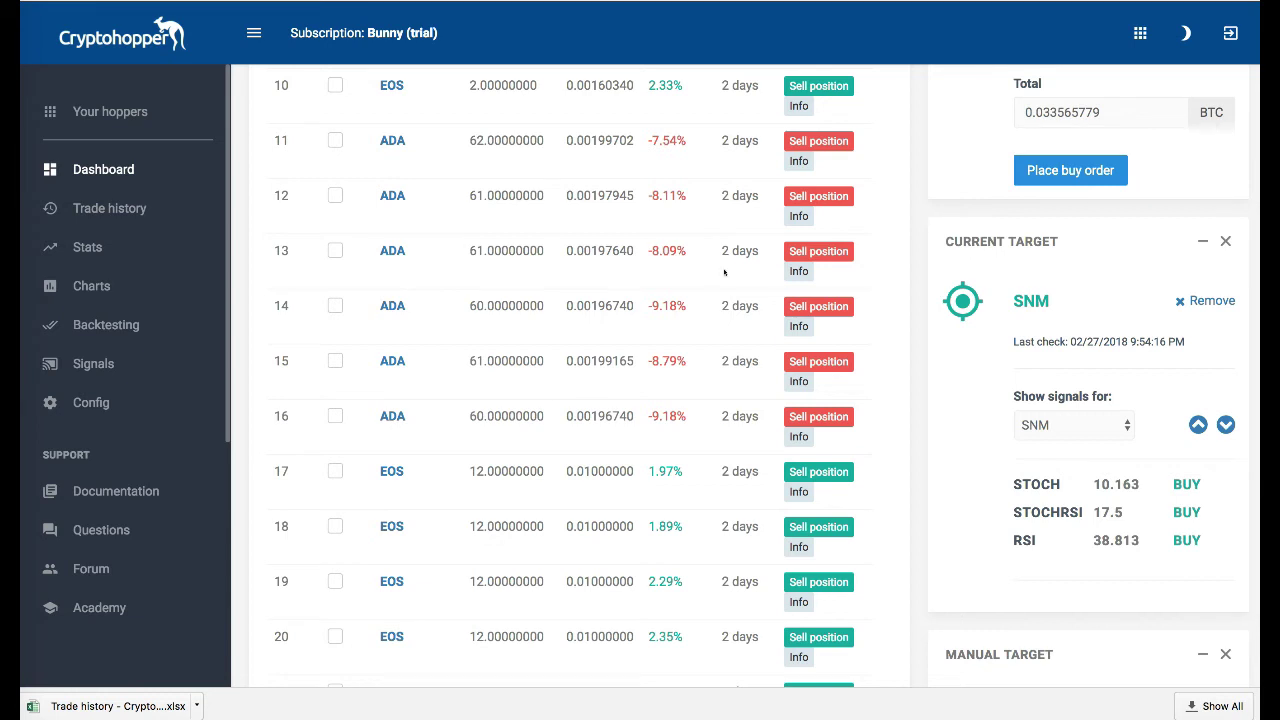
From Config, review the Advanced Multiple TA settings modal's indicators, then close it.
{"action": "left_click", "coordinate": [90, 402]}
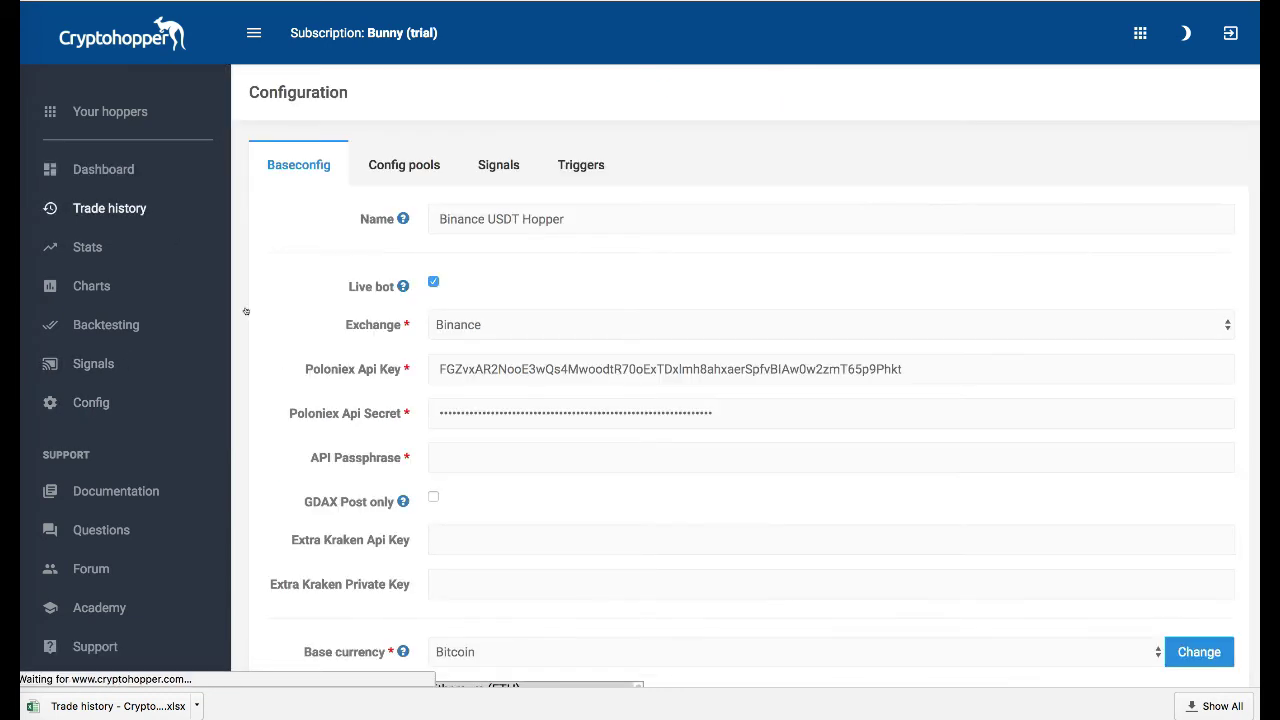
{"action": "scroll", "coordinate": [895, 630], "scroll_direction": "down", "scroll_amount": 2}
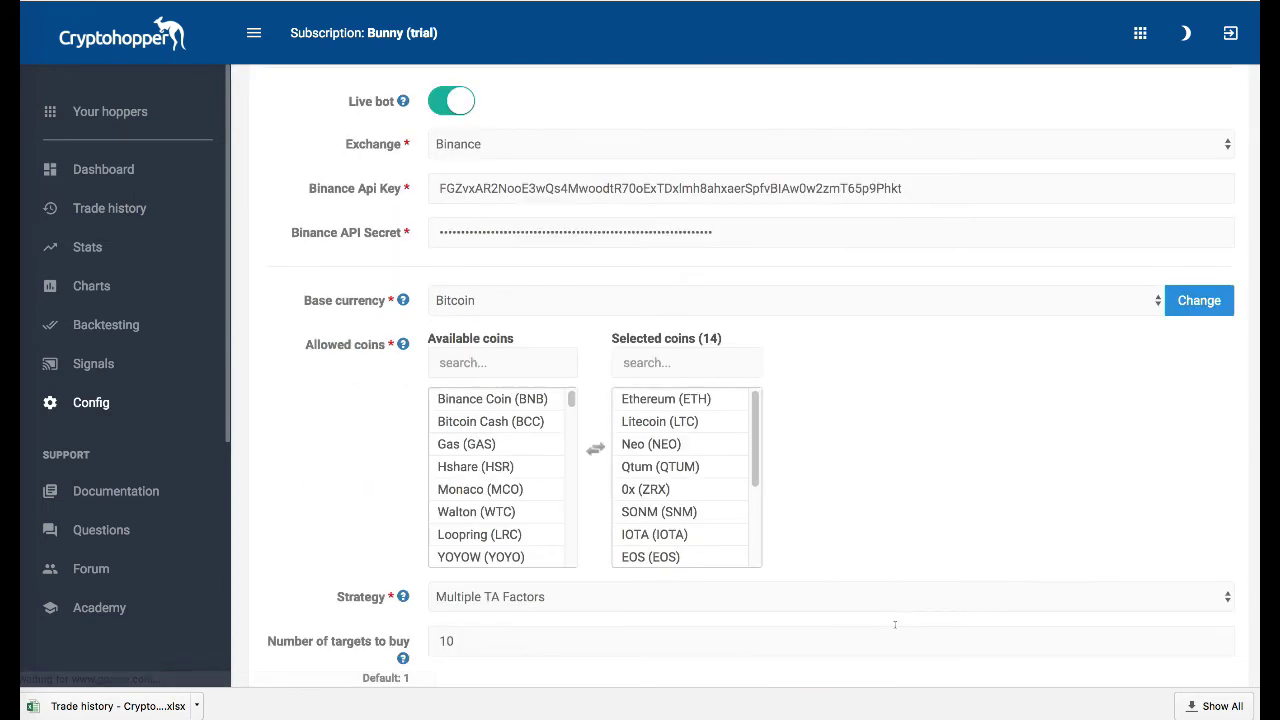
{"action": "scroll", "coordinate": [895, 630], "scroll_direction": "down", "scroll_amount": 6}
{"action": "scroll", "coordinate": [895, 630], "scroll_direction": "up", "scroll_amount": 1}
{"action": "scroll", "coordinate": [895, 630], "scroll_direction": "up", "scroll_amount": 1}
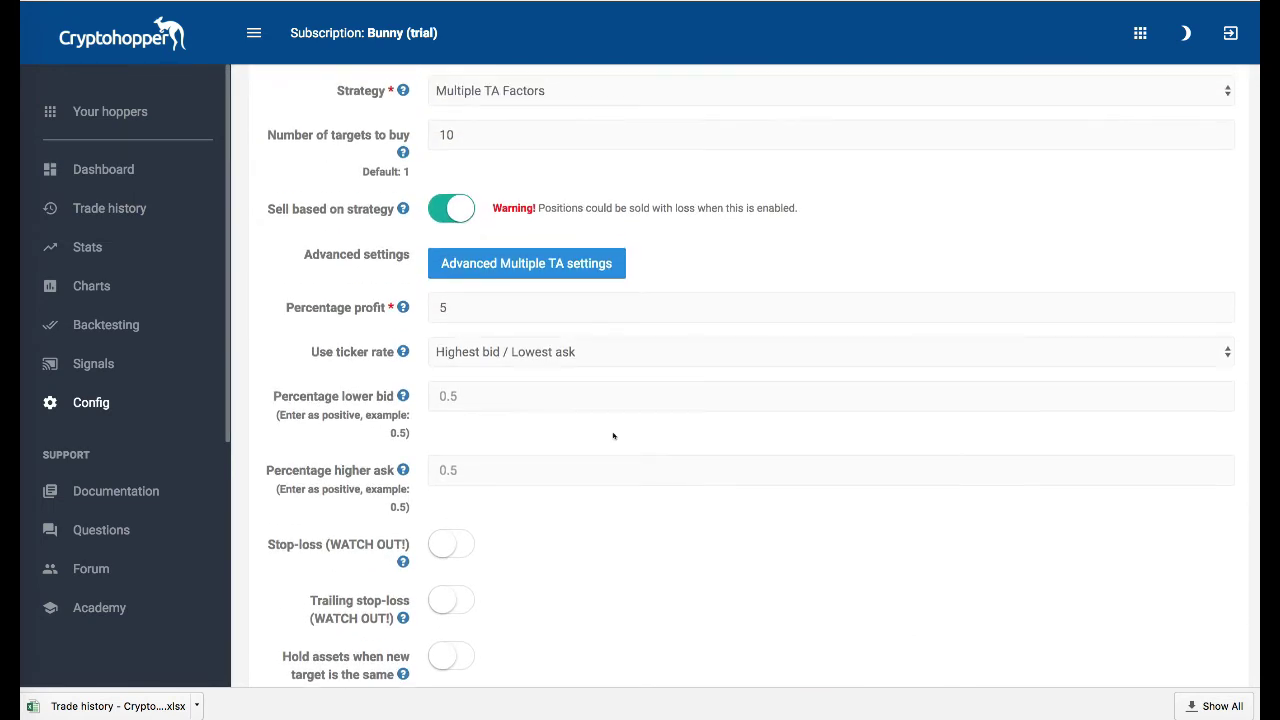
{"action": "left_click", "coordinate": [526, 261]}
{"action": "scroll", "coordinate": [646, 306], "scroll_direction": "down", "scroll_amount": 3}
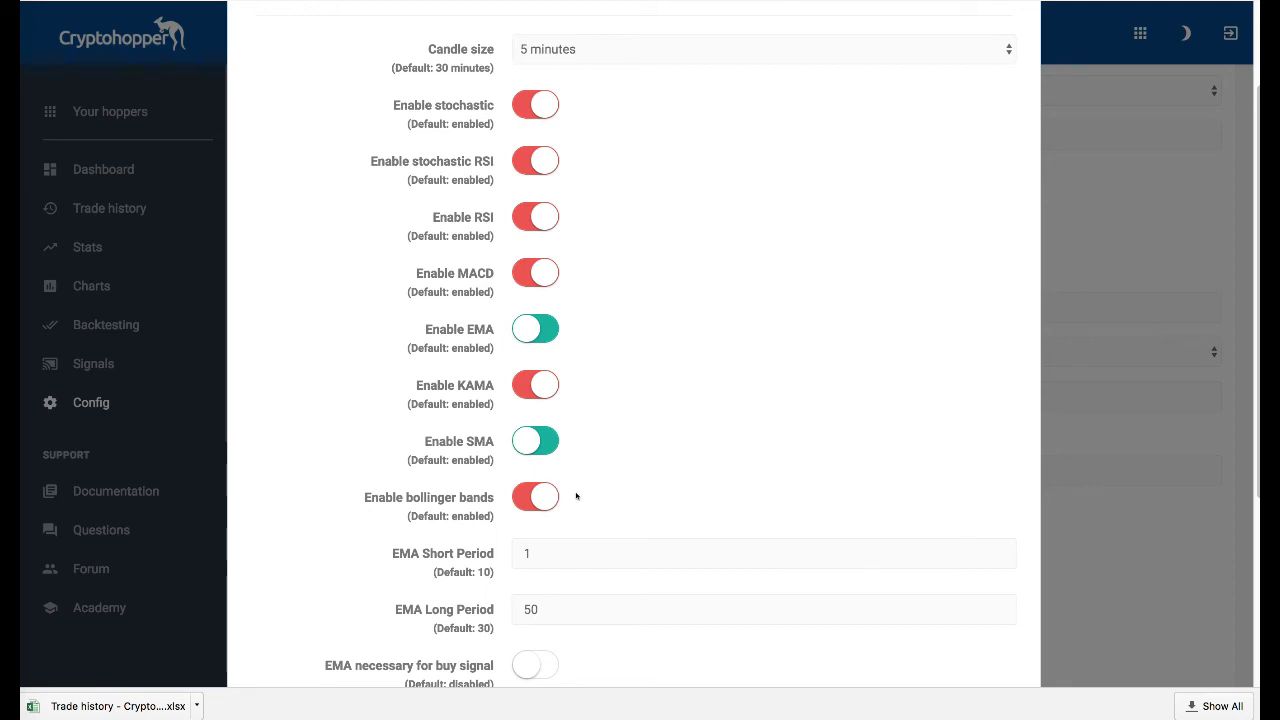
{"action": "scroll", "coordinate": [576, 496], "scroll_direction": "up", "scroll_amount": 3}
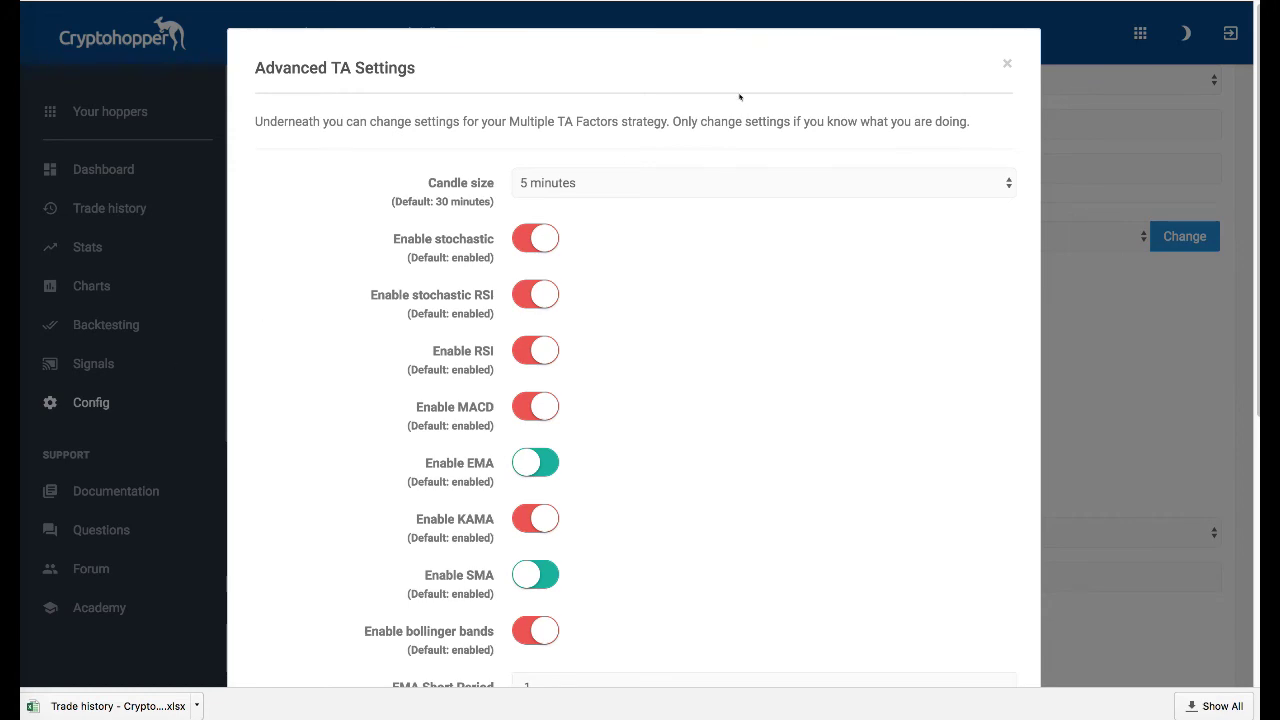
{"action": "left_click", "coordinate": [1007, 63]}
Check the Max open positions fields, then return to the dashboard's open EOS and ADA positions.
{"action": "scroll", "coordinate": [933, 247], "scroll_direction": "down", "scroll_amount": 4}
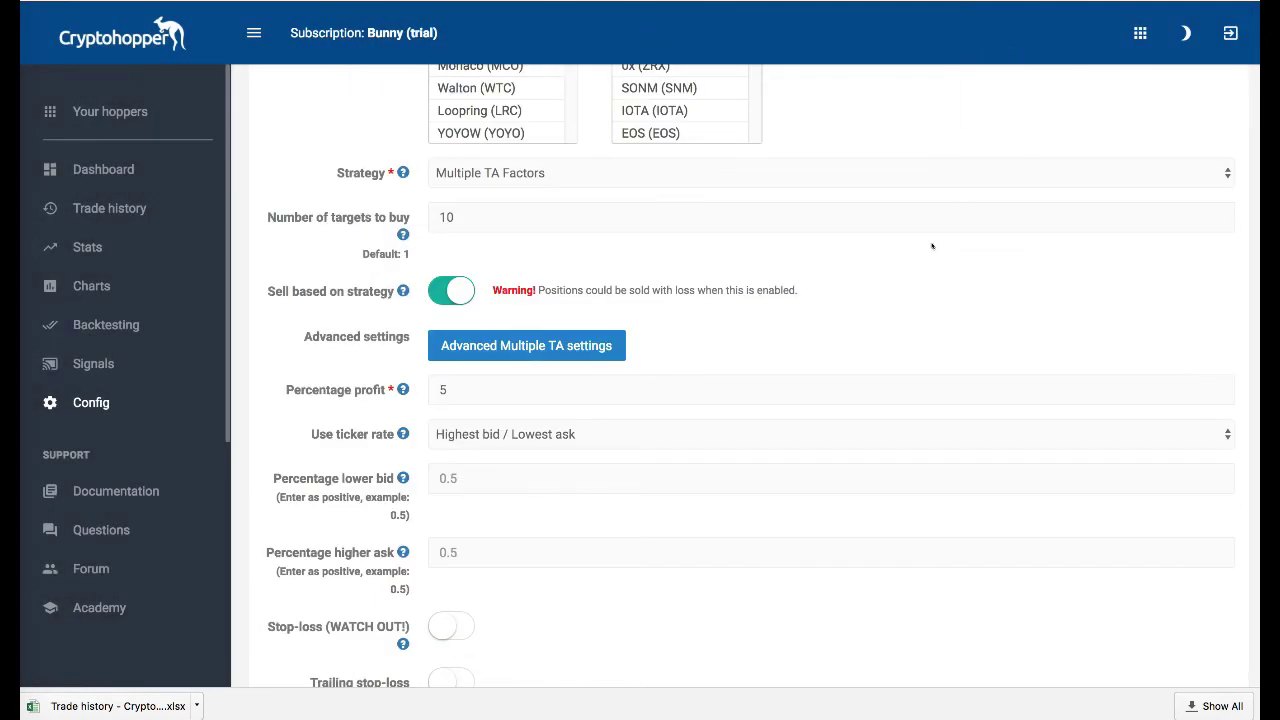
{"action": "scroll", "coordinate": [778, 452], "scroll_direction": "down", "scroll_amount": 1}
{"action": "scroll", "coordinate": [778, 452], "scroll_direction": "down", "scroll_amount": 2}
{"action": "scroll", "coordinate": [778, 452], "scroll_direction": "down", "scroll_amount": 4}
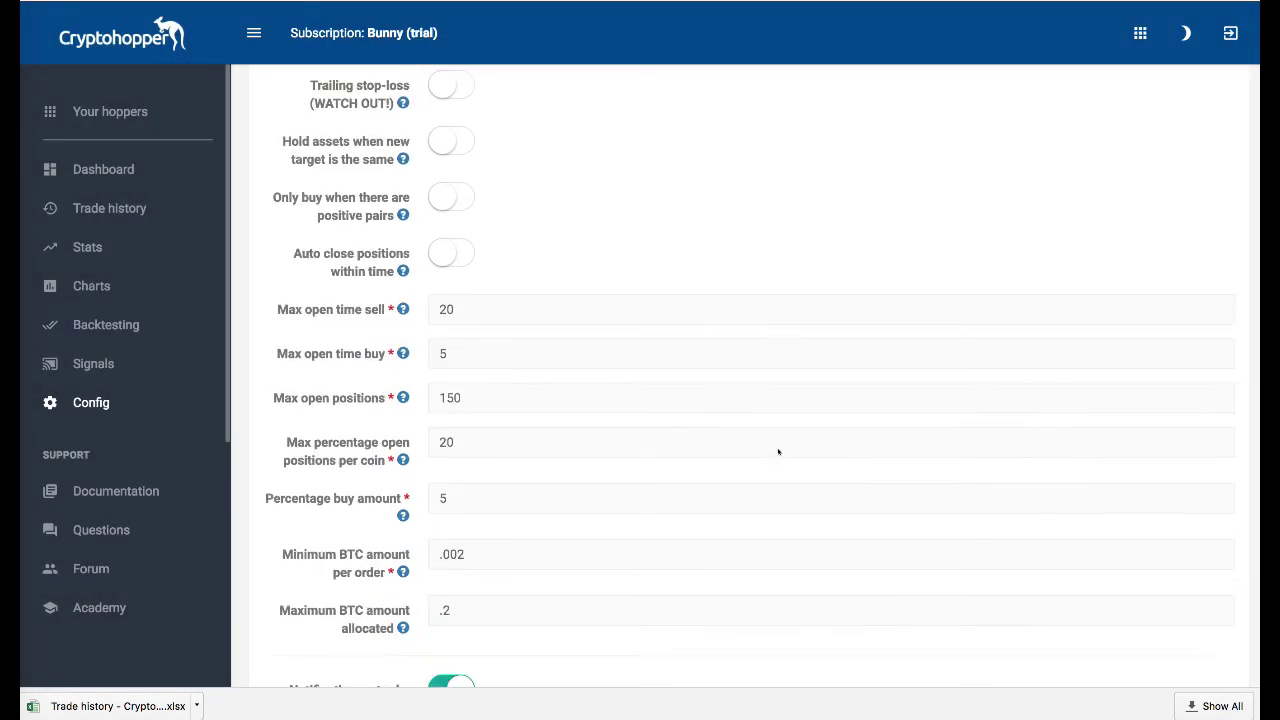
{"action": "scroll", "coordinate": [778, 452], "scroll_direction": "down", "scroll_amount": 2}
{"action": "scroll", "coordinate": [778, 452], "scroll_direction": "down", "scroll_amount": 1}
{"action": "scroll", "coordinate": [778, 450], "scroll_direction": "up", "scroll_amount": 3}
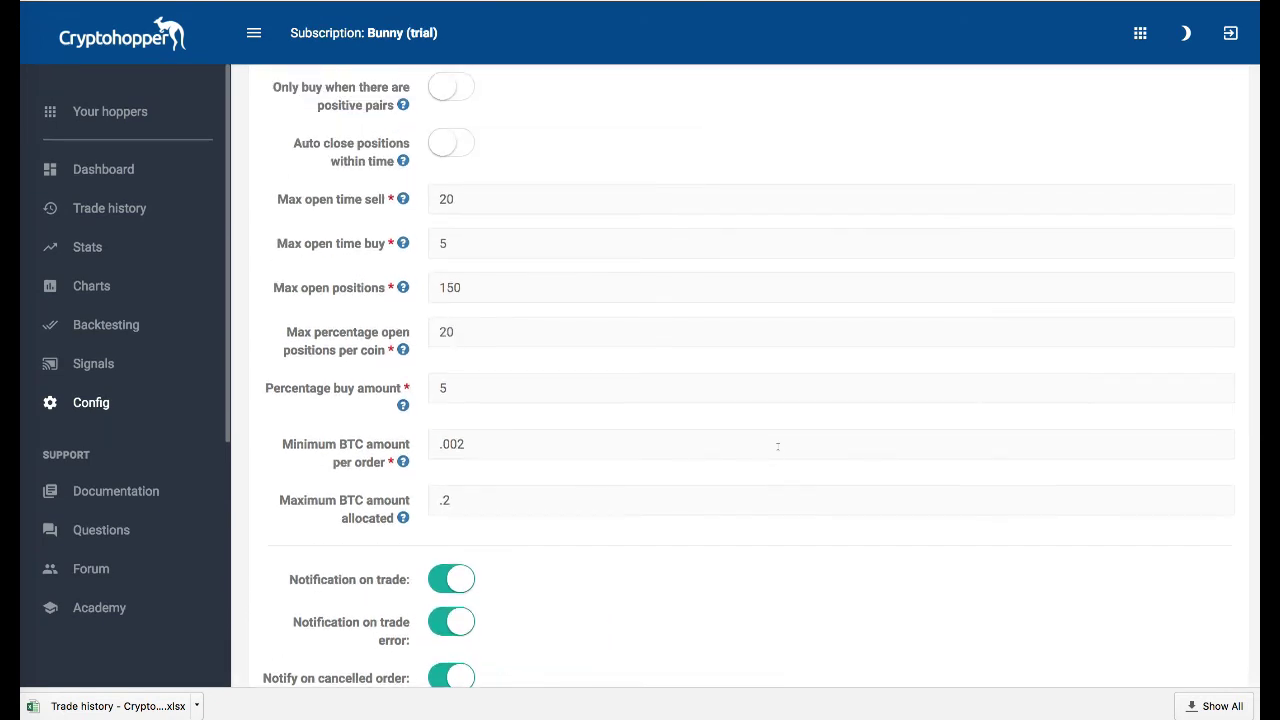
{"action": "left_click", "coordinate": [84, 402]}
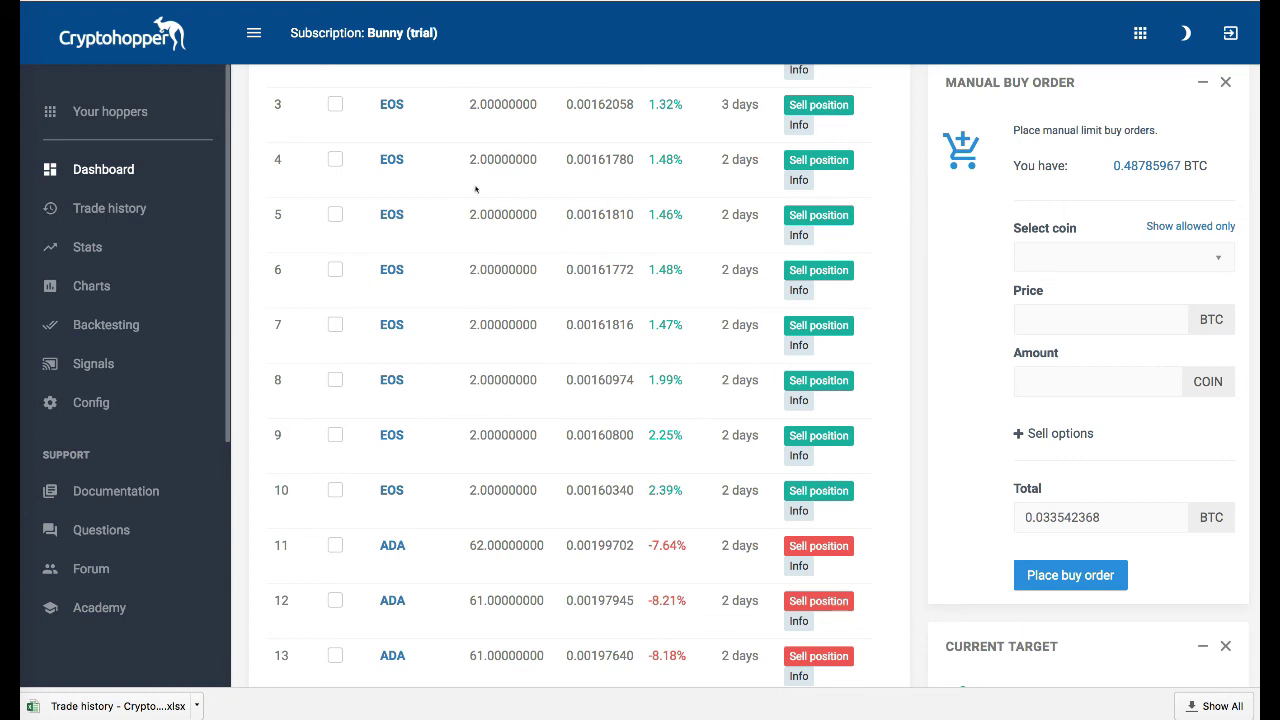
Reopen Config and view the limits: 150 max open positions, 20% per coin, 5% buy amount.
{"action": "left_click", "coordinate": [88, 400]}
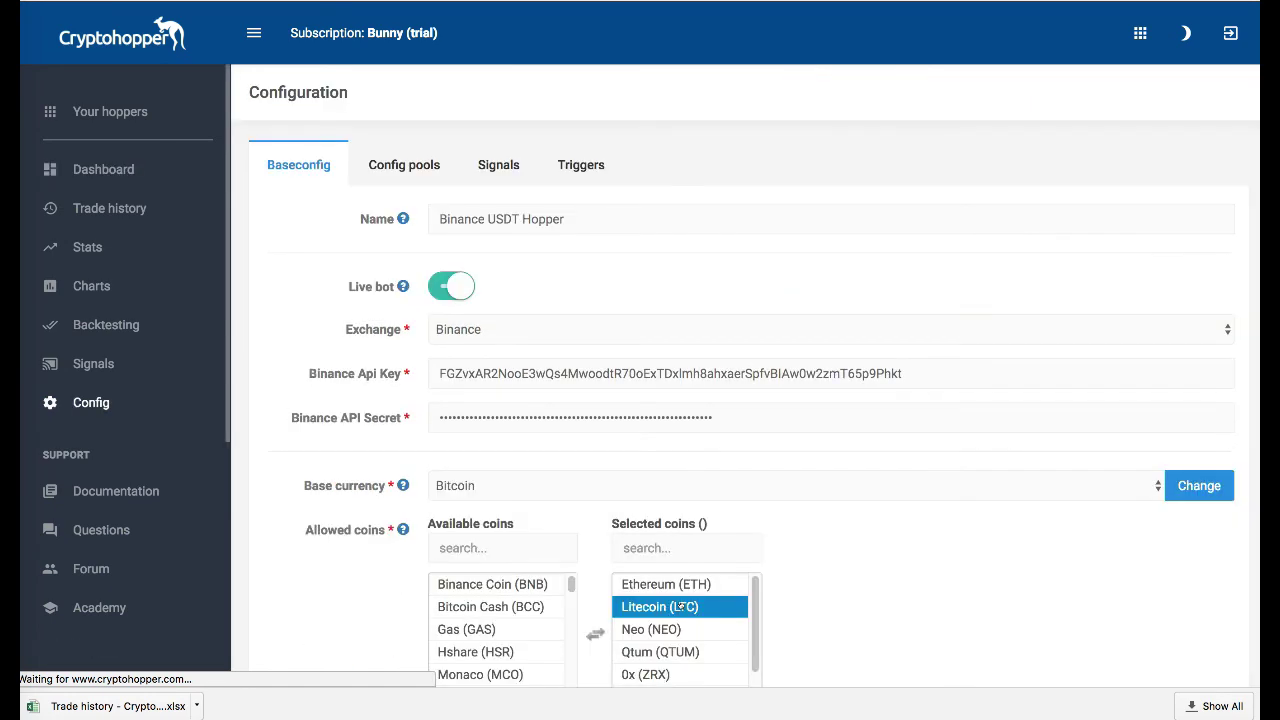
{"action": "scroll", "coordinate": [684, 606], "scroll_direction": "down", "scroll_amount": 3}
{"action": "scroll", "coordinate": [845, 578], "scroll_direction": "down", "scroll_amount": 3}
{"action": "scroll", "coordinate": [845, 578], "scroll_direction": "down", "scroll_amount": 4}
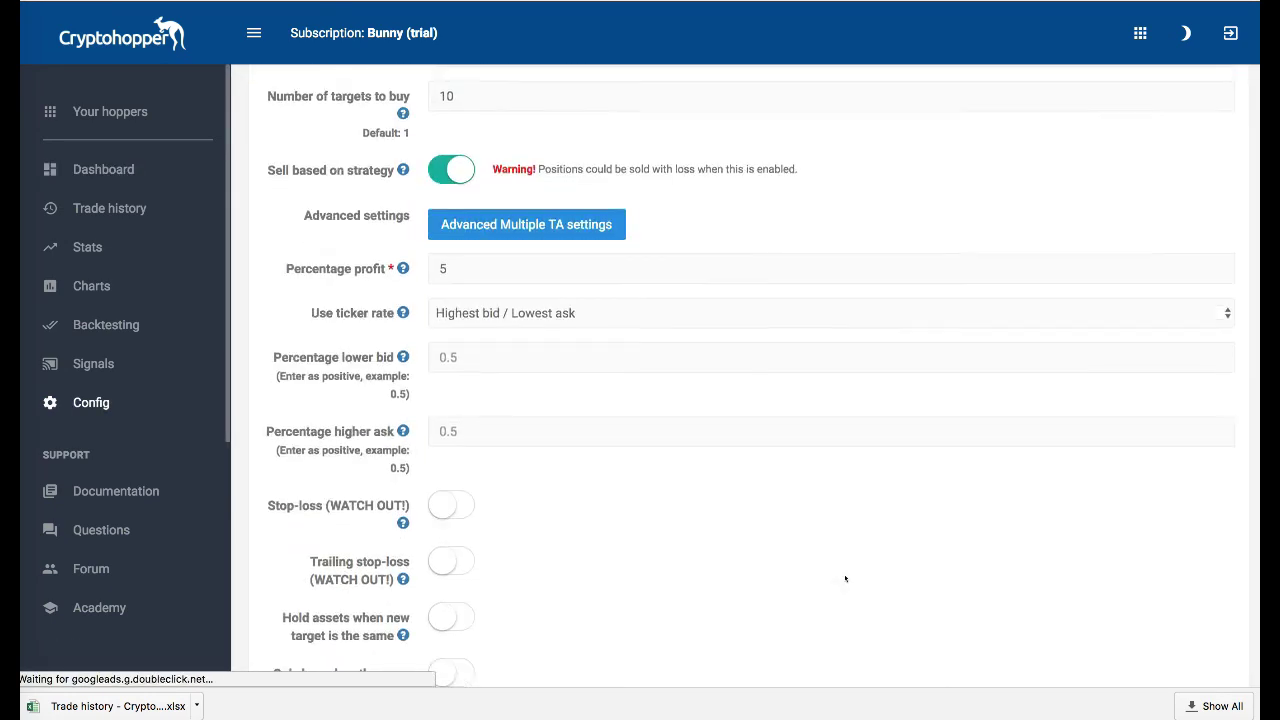
{"action": "scroll", "coordinate": [845, 578], "scroll_direction": "down", "scroll_amount": 2}
{"action": "scroll", "coordinate": [845, 577], "scroll_direction": "down", "scroll_amount": 2}
{"action": "scroll", "coordinate": [844, 575], "scroll_direction": "down", "scroll_amount": 2}
{"action": "scroll", "coordinate": [844, 573], "scroll_direction": "down", "scroll_amount": 1}
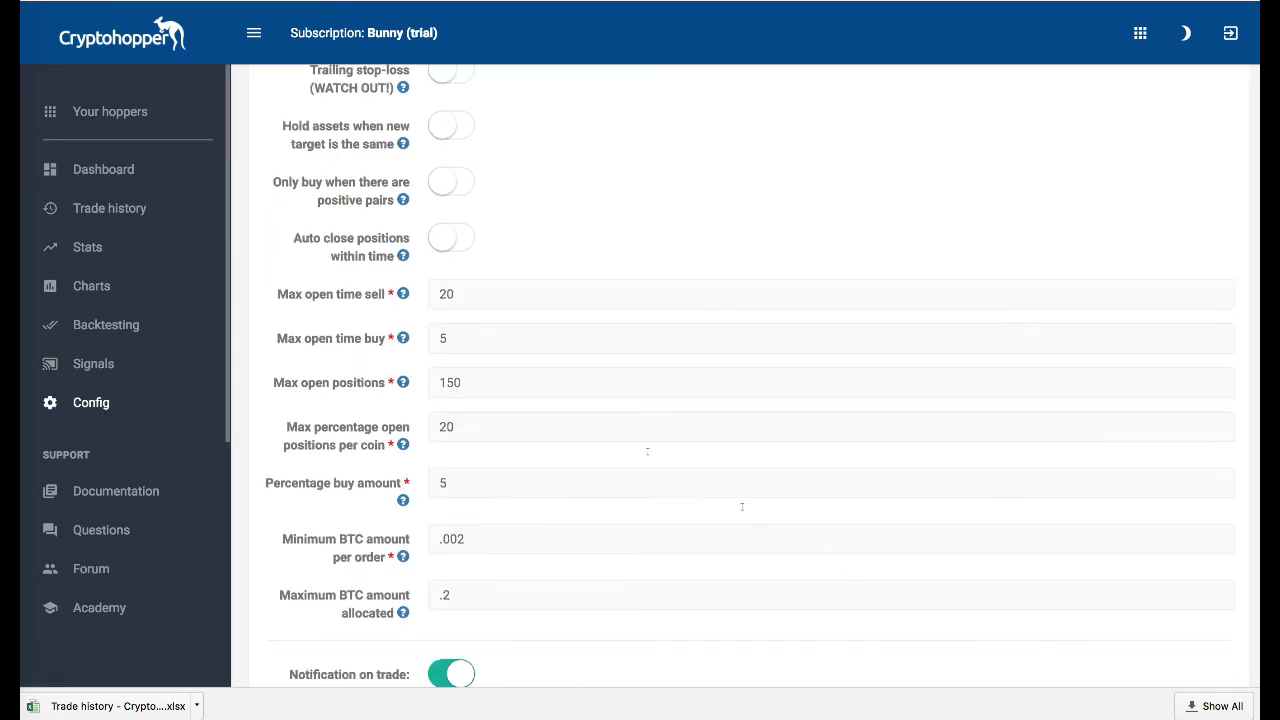
{"action": "scroll", "coordinate": [530, 519], "scroll_direction": "down", "scroll_amount": 2}
{"action": "scroll", "coordinate": [534, 542], "scroll_direction": "down", "scroll_amount": 3}
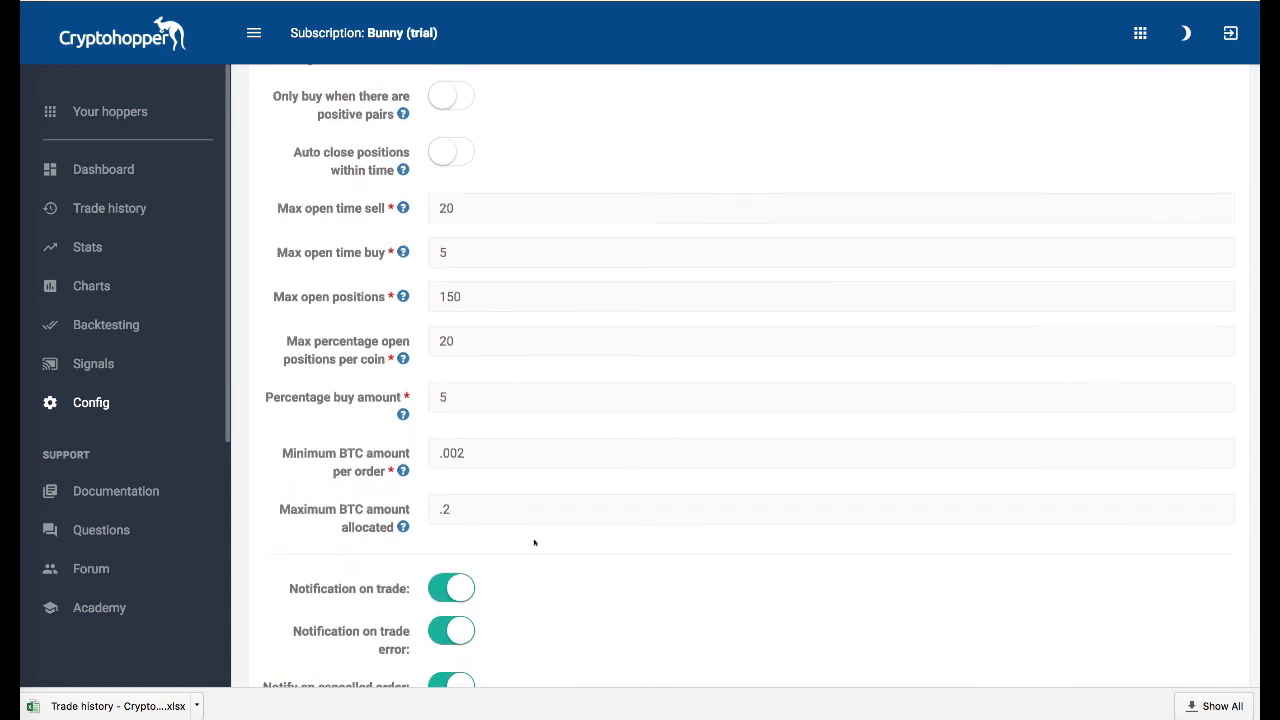